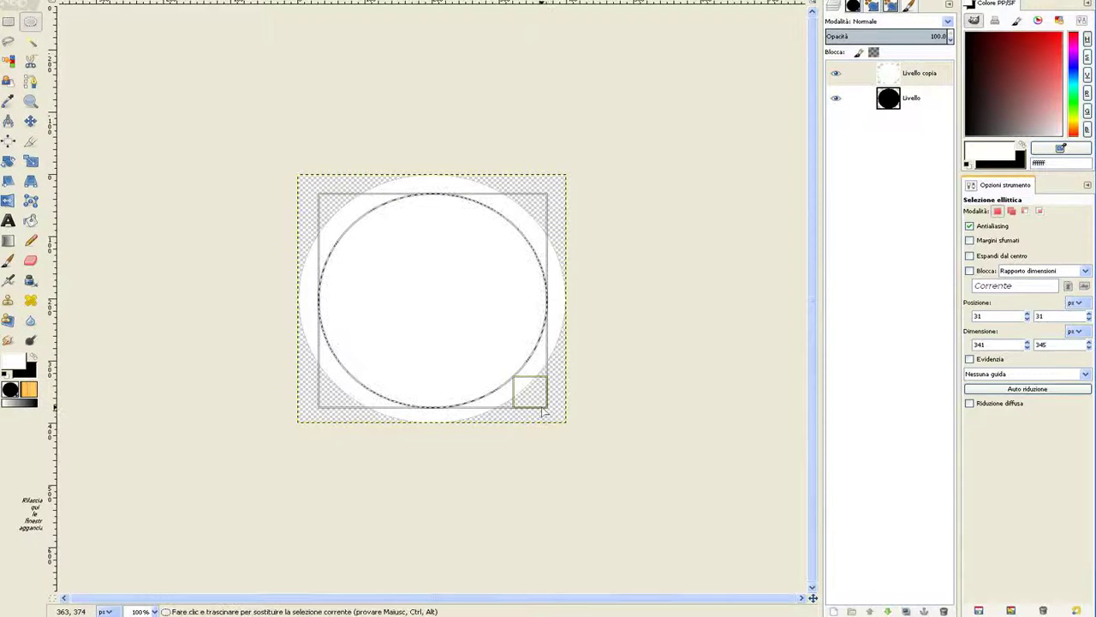
# - Cut the elliptical selection out of the white top layer and nudge the remaining ring into alignment with the black disc
pyautogui.hotkey('ctrl', ',')
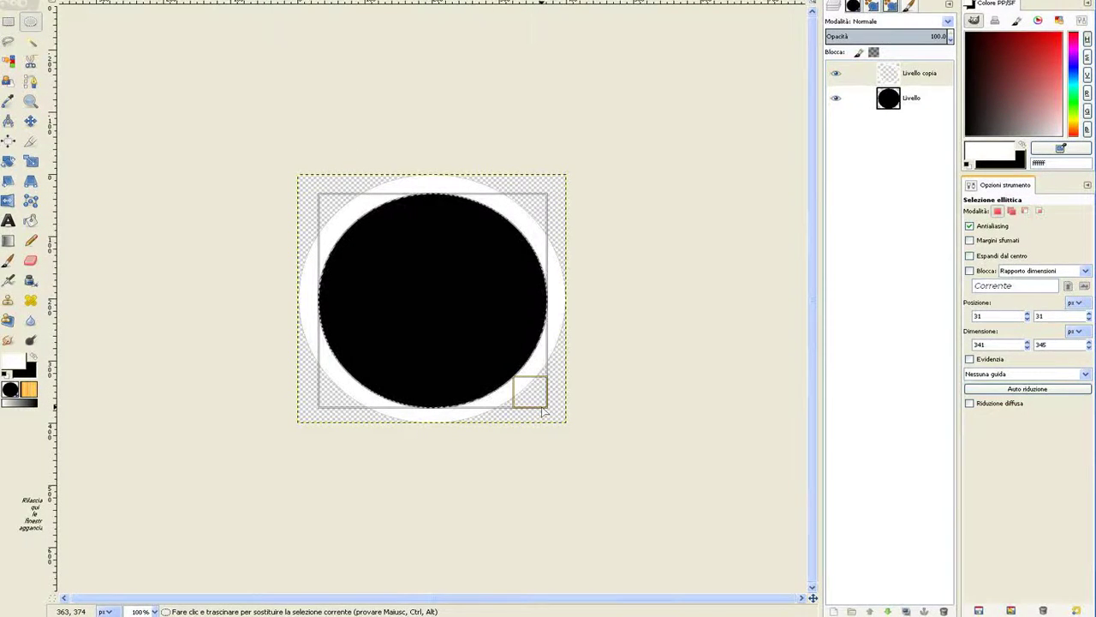
pyautogui.hotkey('ctrl', 'shift', 'a')
pyautogui.press('m')
pyautogui.press('Up')
pyautogui.press('Down')
pyautogui.press('Down')
pyautogui.press('Down')
pyautogui.press('Down')
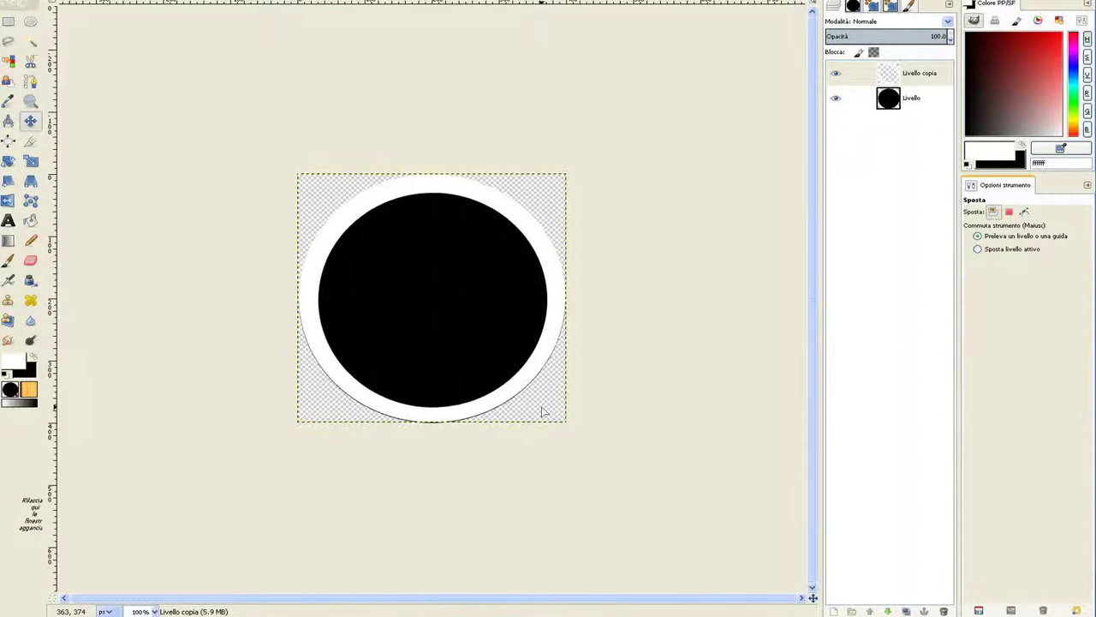
pyautogui.press('Up')
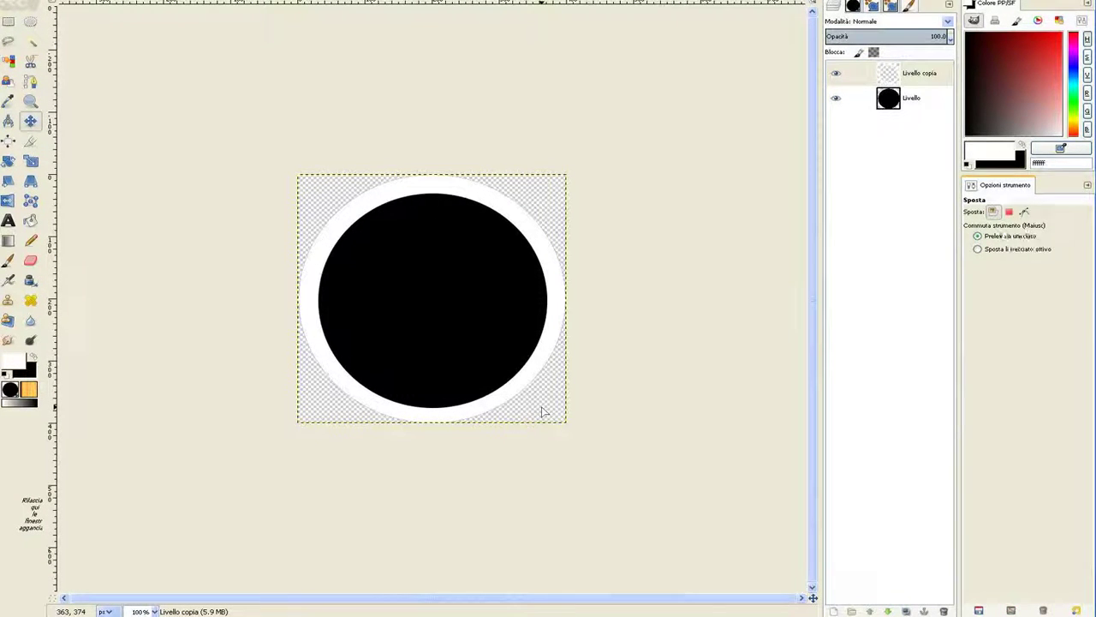
pyautogui.hotkey('ctrl', 'm')
pyautogui.hotkey('ctrl', 'z')
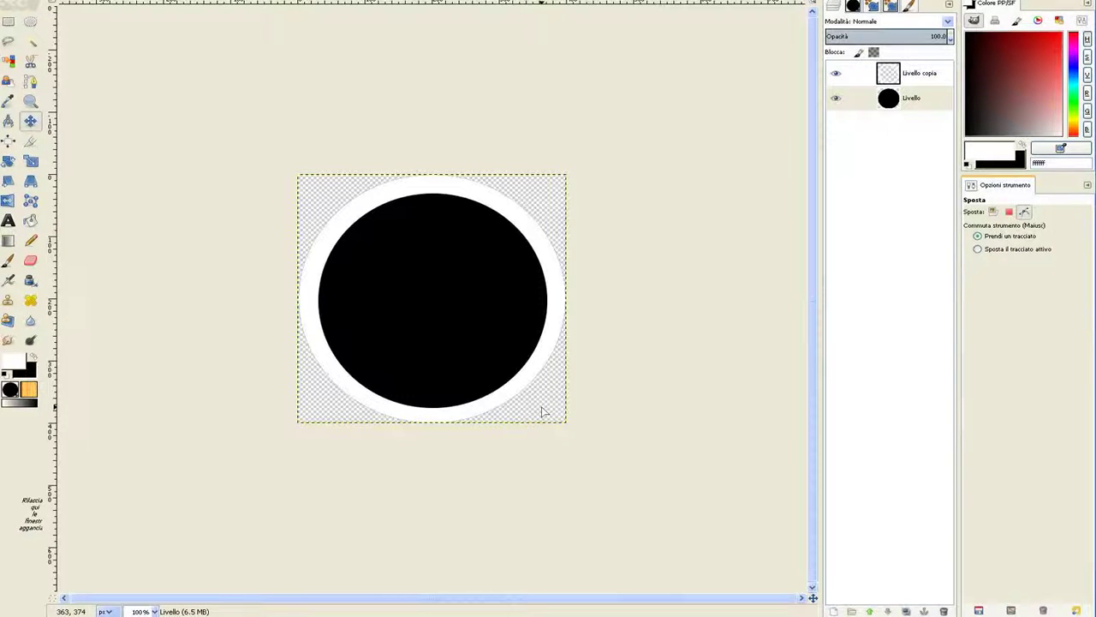
pyautogui.click(223, 1)
pyautogui.click(236, 146)
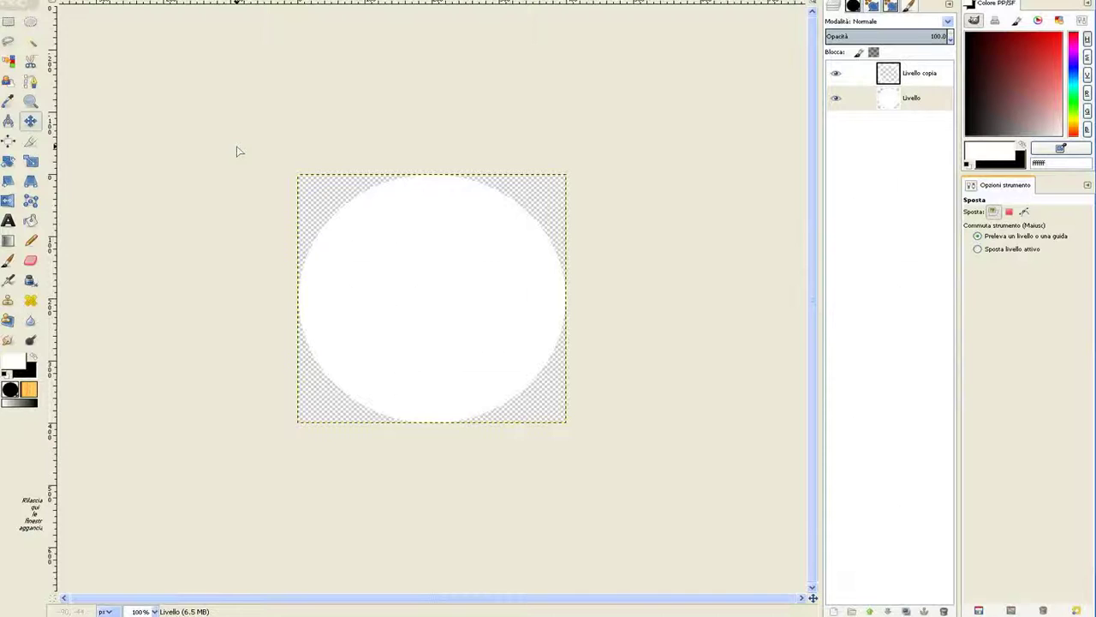
pyautogui.hotkey('ctrl', 'z')
# - Merge the white ring layer down into the black disc layer and invert the merged layer's colours
pyautogui.rightClick(922, 75)
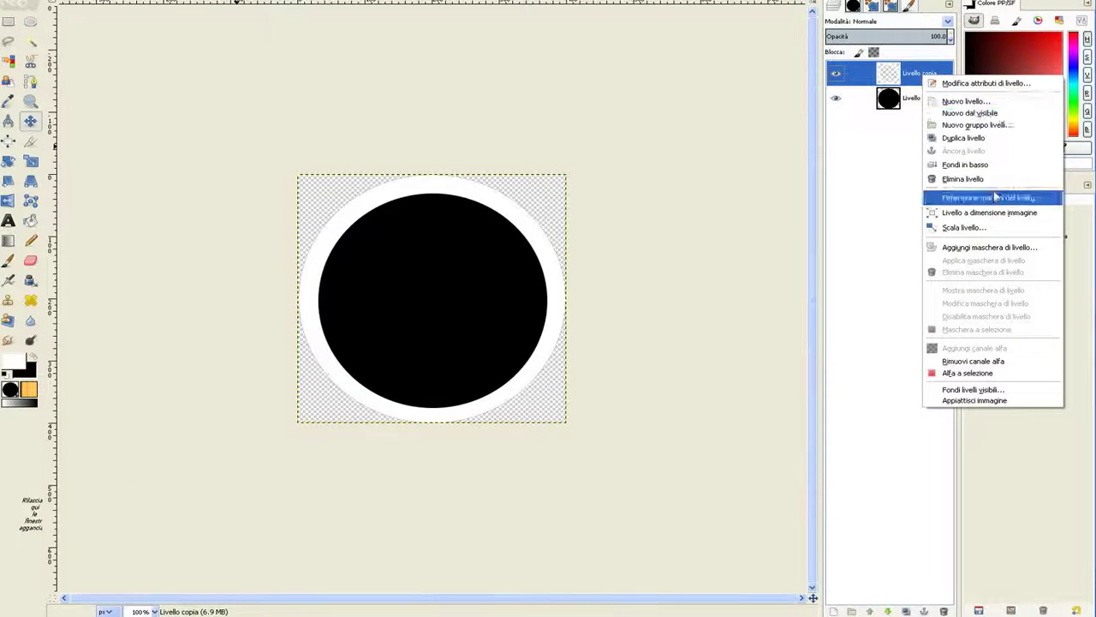
pyautogui.click(976, 166)
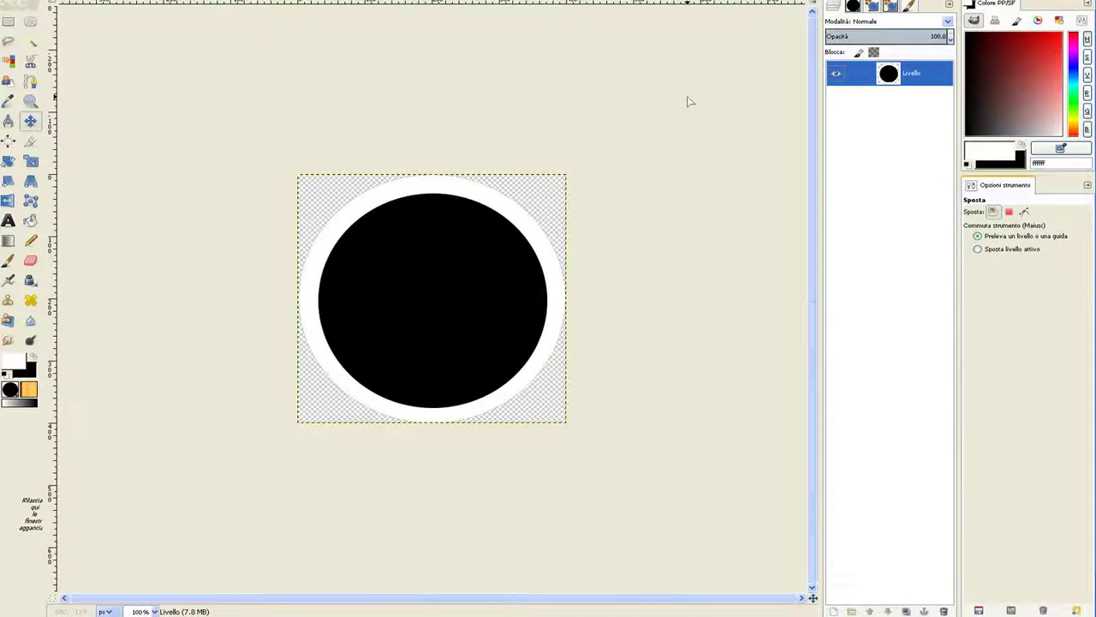
pyautogui.click(216, 3)
pyautogui.click(244, 144)
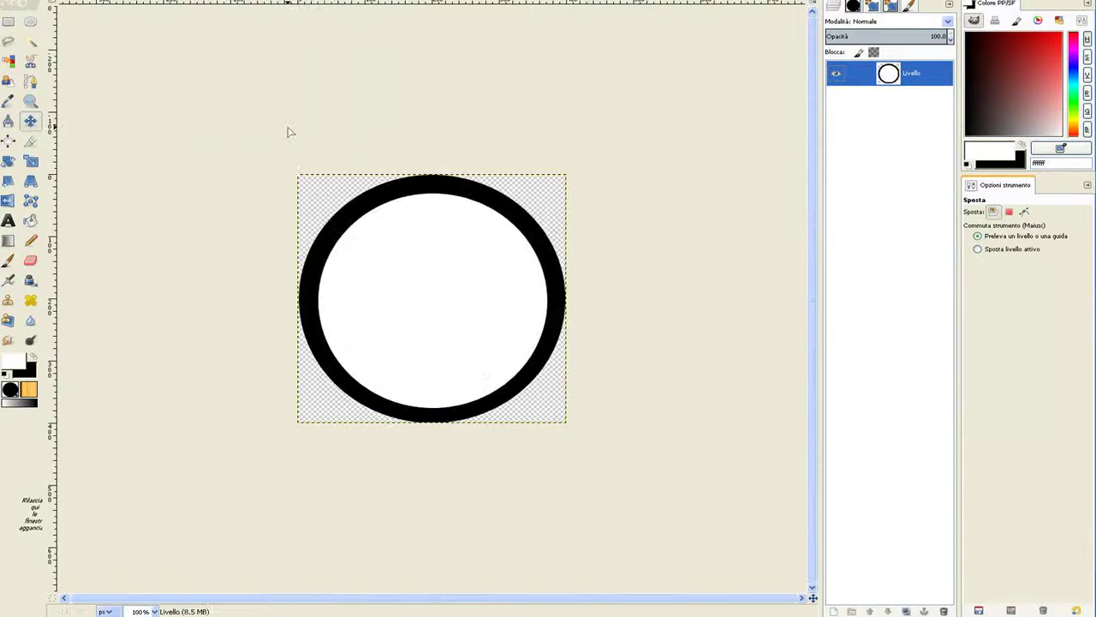
pyautogui.hotkey('alt', 'f')
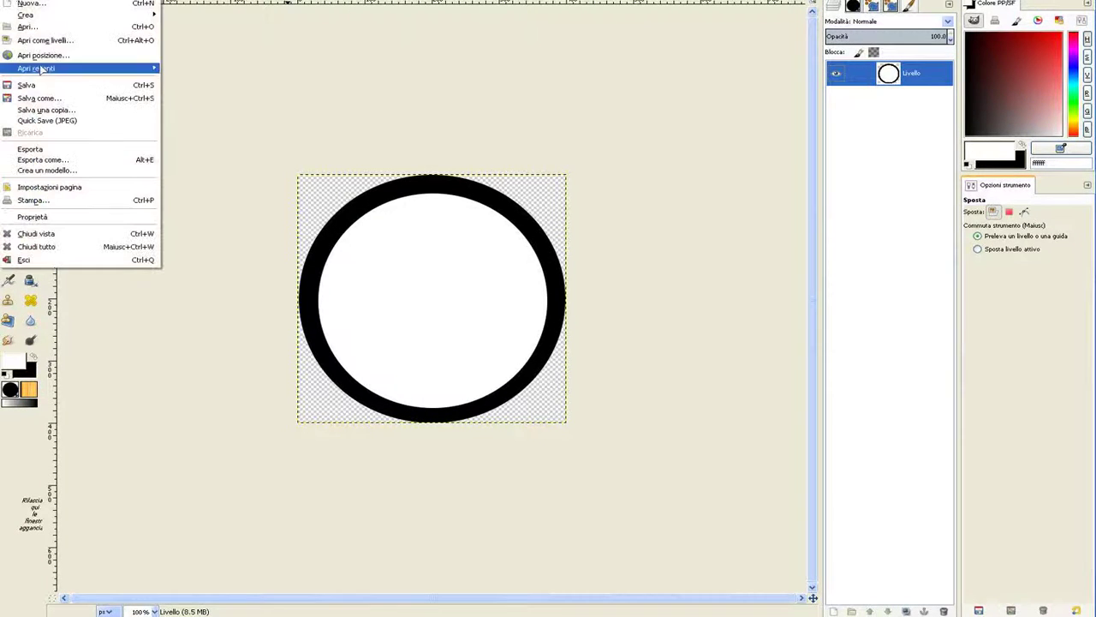
pyautogui.click(63, 104)
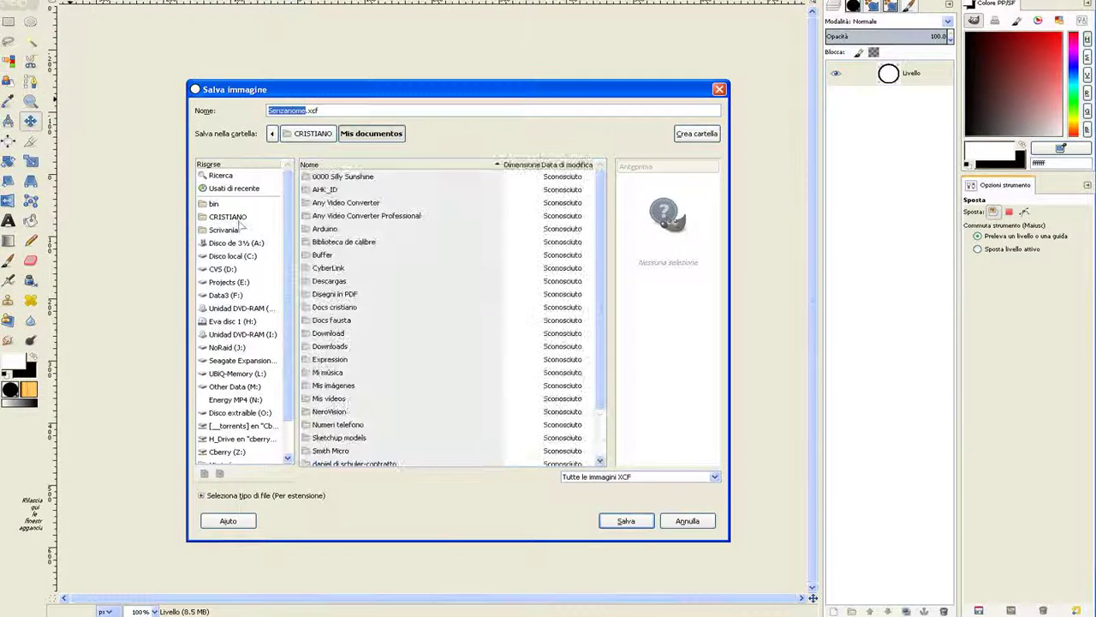
pyautogui.click(239, 218)
pyautogui.doubleClick(340, 284)
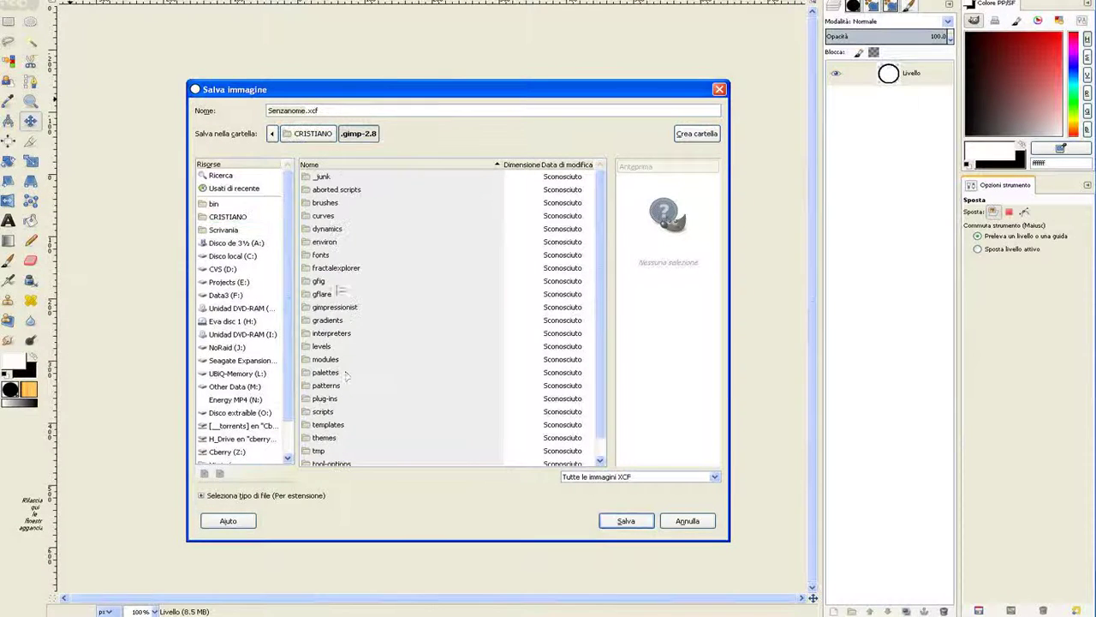
pyautogui.click(687, 521)
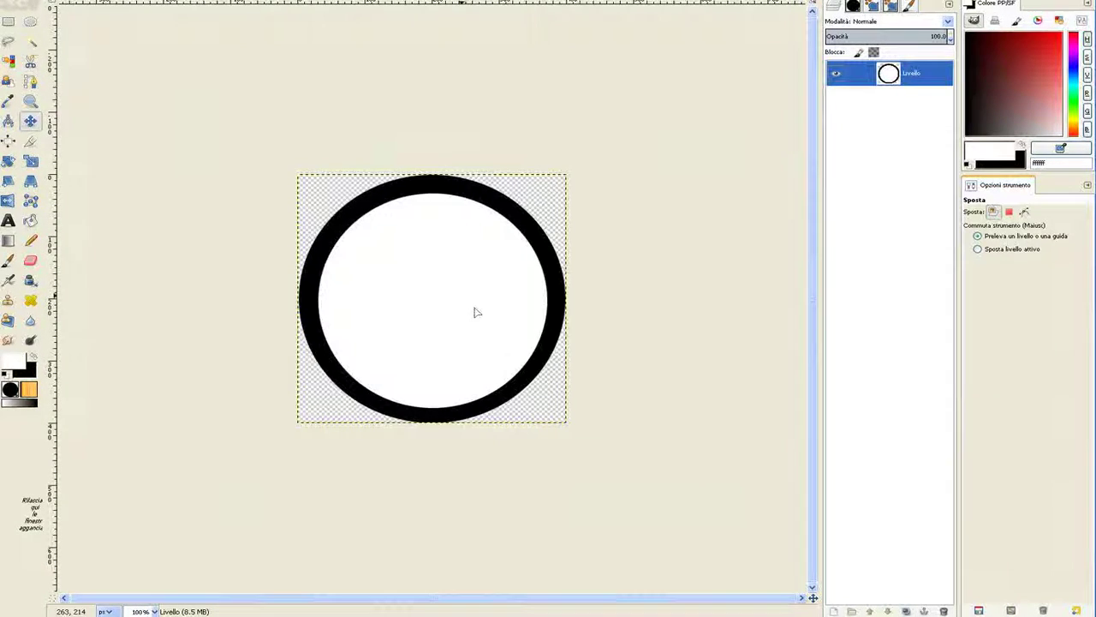
# - Open the export dialog for the black ring image
pyautogui.click(34, 0)
pyautogui.press('Left')
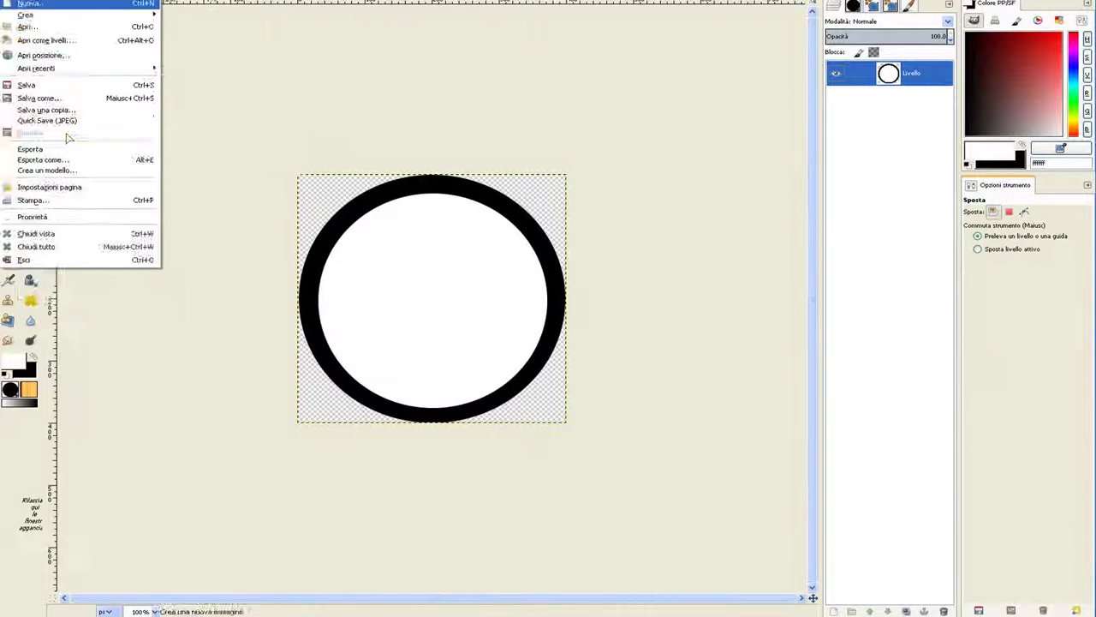
pyautogui.press('Down')
pyautogui.press('Down')
pyautogui.press('Down')
pyautogui.press('Down')
pyautogui.press('Down')
pyautogui.press('Down')
pyautogui.press('Down')
pyautogui.press('Down')
pyautogui.press('Down')
pyautogui.press('Down')
pyautogui.press('Down')
pyautogui.press('Right')
pyautogui.press('Left')
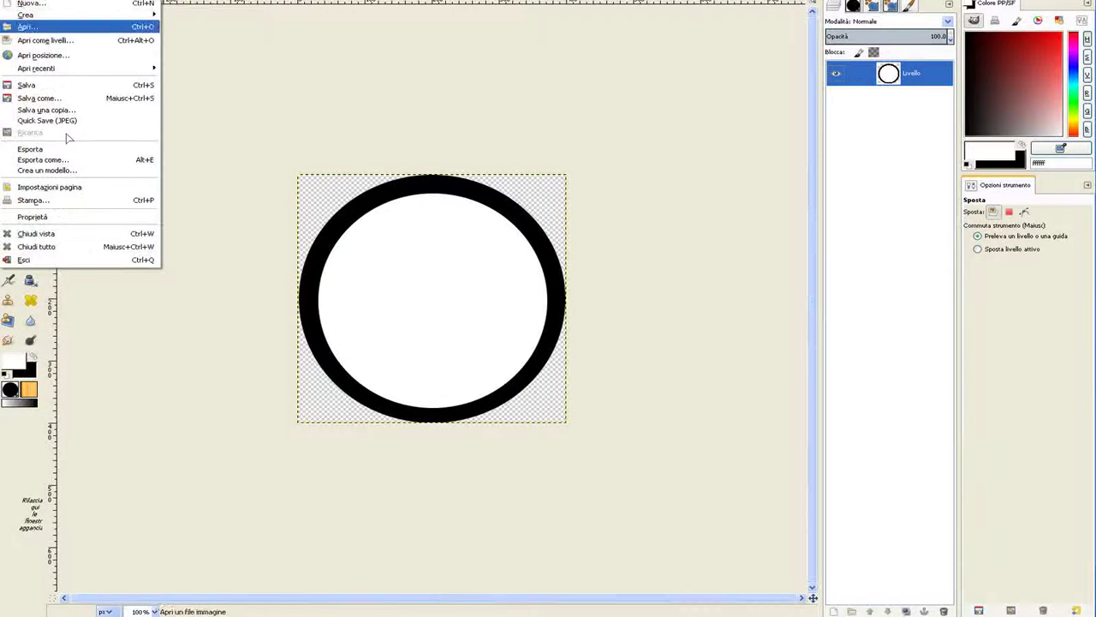
pyautogui.press('Down')
pyautogui.press('Down')
pyautogui.press('Down')
pyautogui.press('Down')
pyautogui.press('Down')
pyautogui.press('Down')
pyautogui.press('Down')
pyautogui.press('Down')
pyautogui.press('Down')
pyautogui.press('Down')
pyautogui.press('Return')
# - Set the export destination to the subfolder inside the brushes folder of .gimp-2.8
pyautogui.click(266, 134)
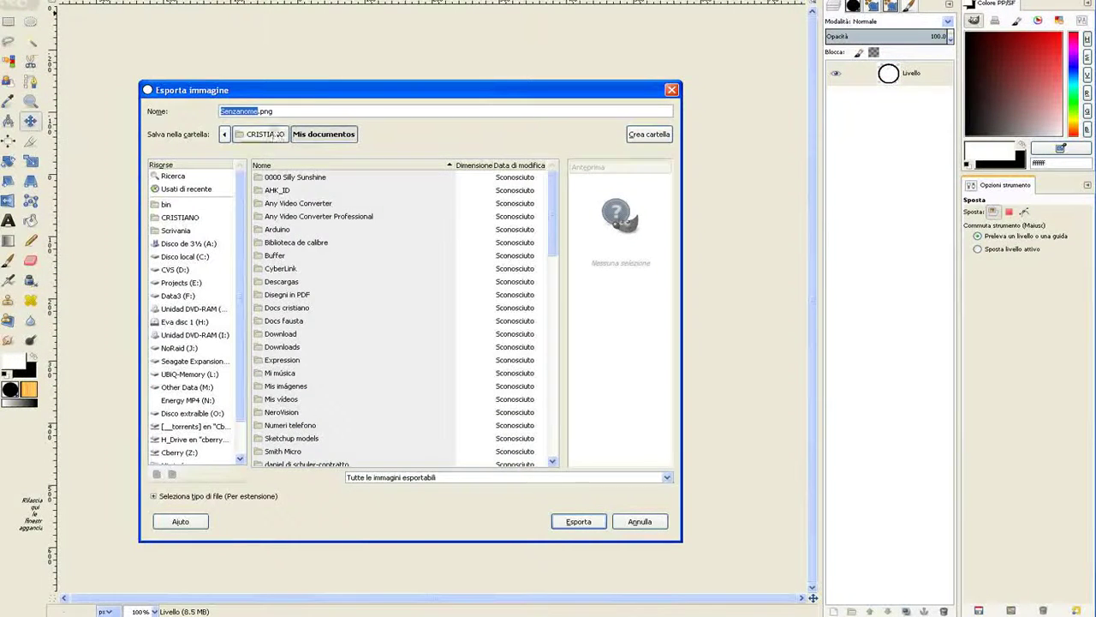
pyautogui.click(295, 196)
pyautogui.press('Up')
pyautogui.press('Up')
pyautogui.press('Up')
pyautogui.press('Up')
pyautogui.press('Up')
pyautogui.press('Up')
pyautogui.press('Down')
pyautogui.press('Down')
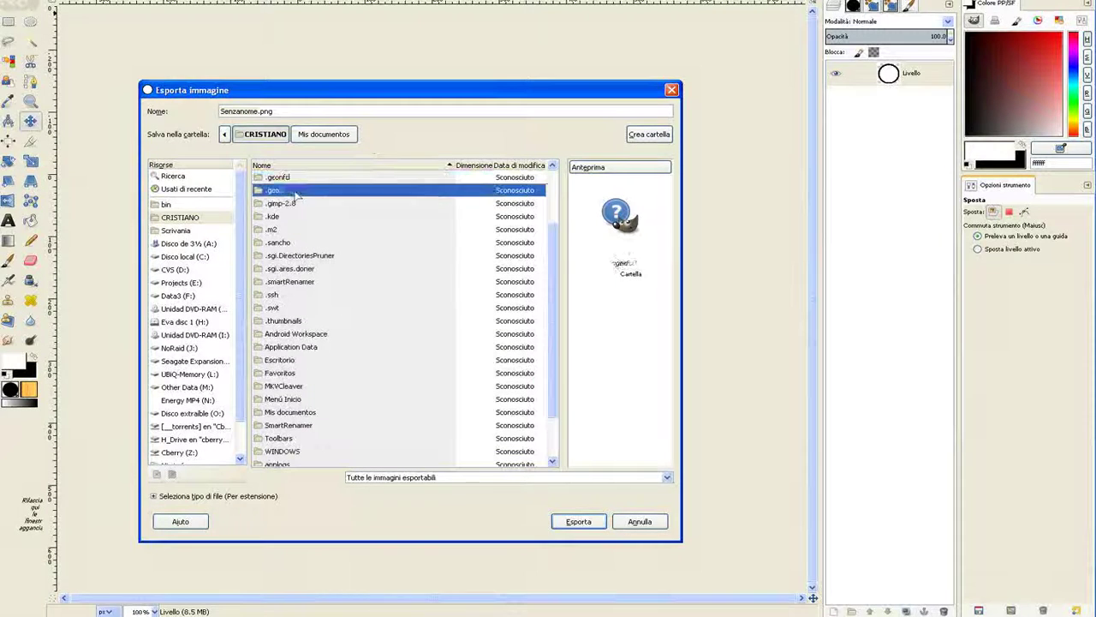
pyautogui.press('Return')
pyautogui.press('Down')
pyautogui.press('Down')
pyautogui.press('Down')
pyautogui.press('Down')
pyautogui.press('Up')
pyautogui.press('Return')
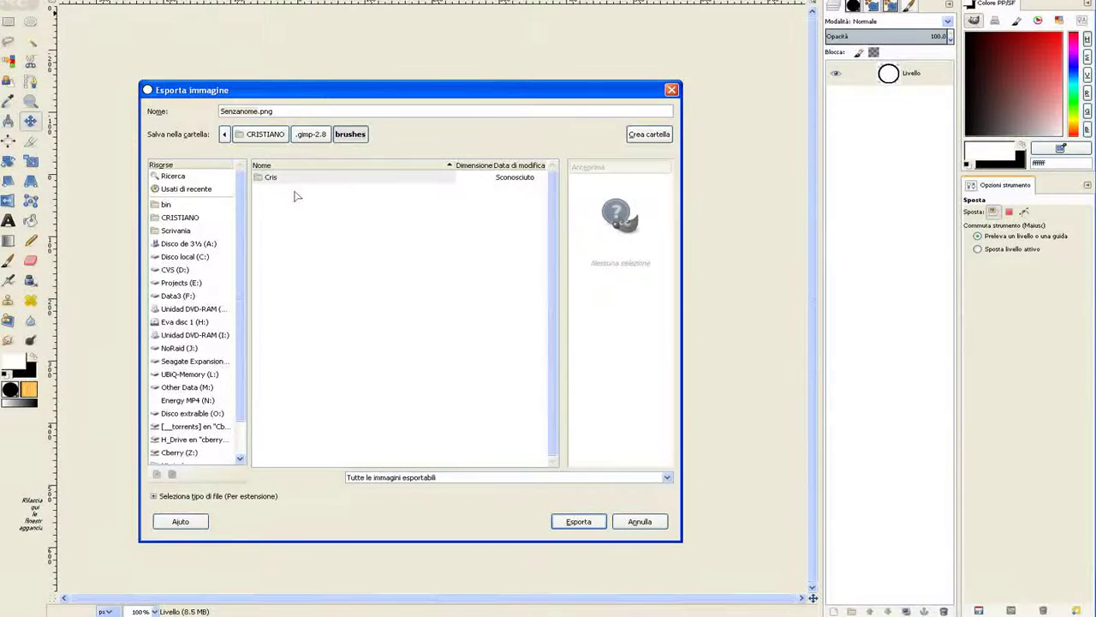
pyautogui.click(485, 115)
pyautogui.doubleClick(340, 177)
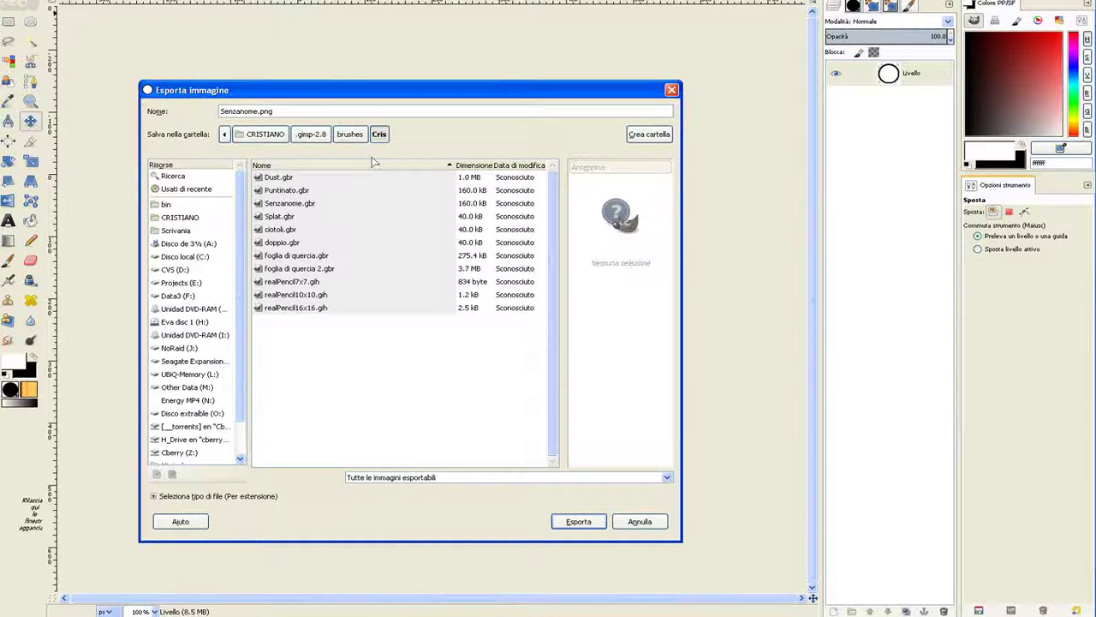
# - Export the image as the brush file Tube.gbr with a spacing of 3 and the description Tube
pyautogui.click(280, 216)
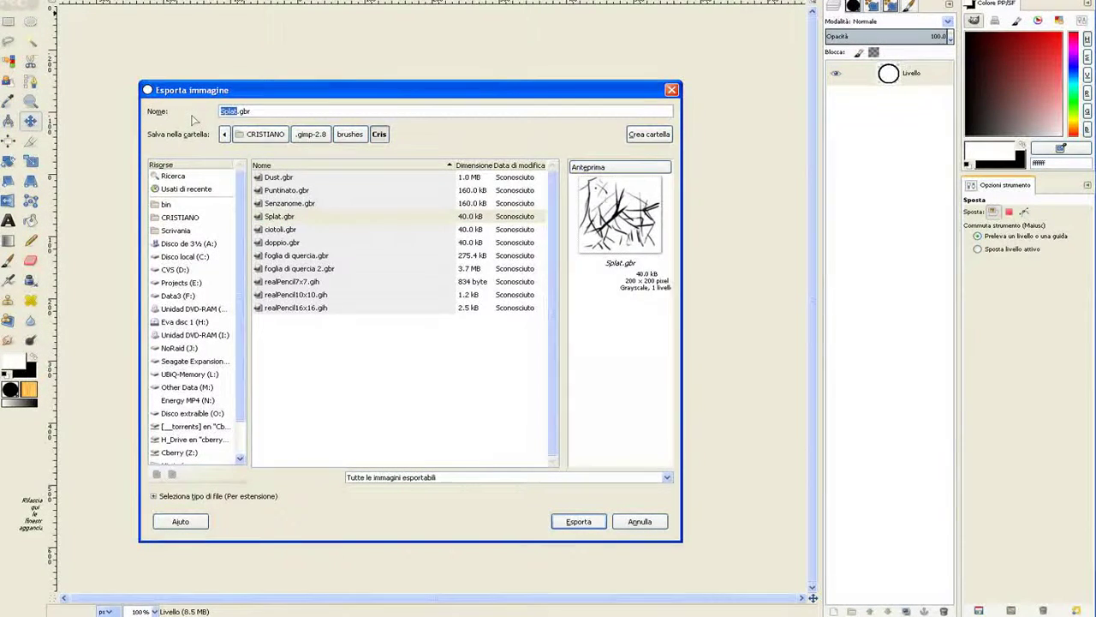
pyautogui.click(588, 523)
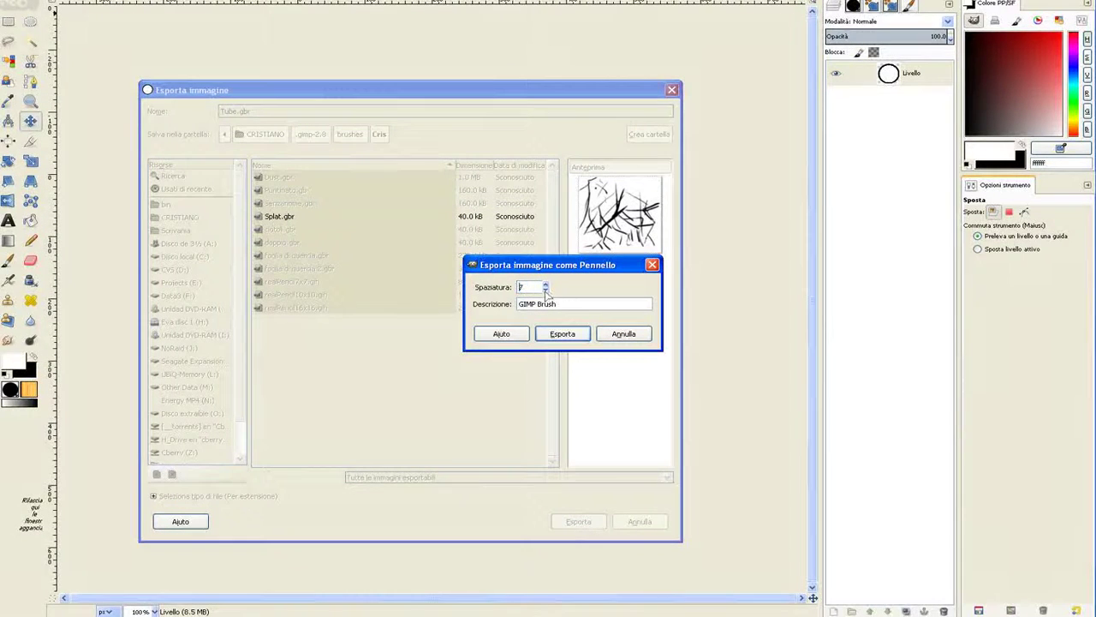
pyautogui.click(546, 289)
pyautogui.press('Tab')
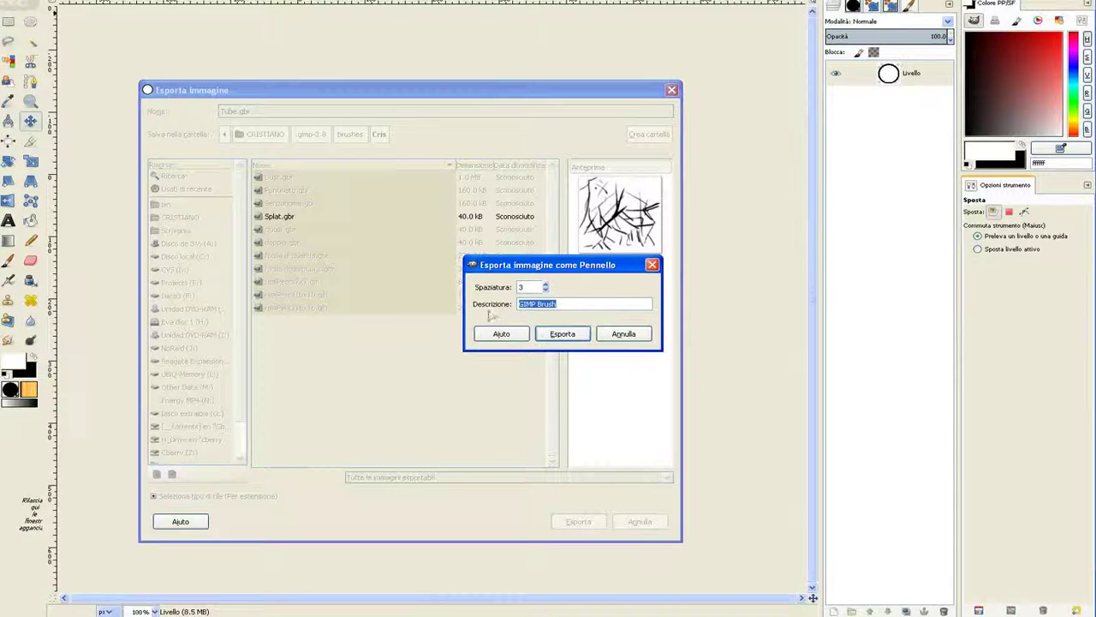
pyautogui.write('1')
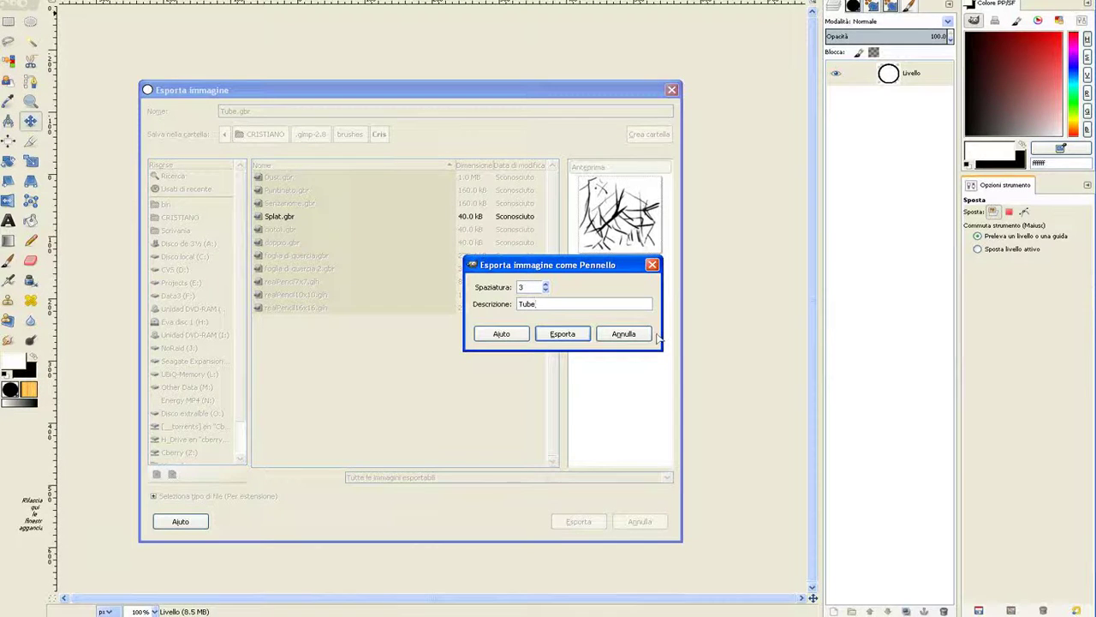
pyautogui.click(576, 337)
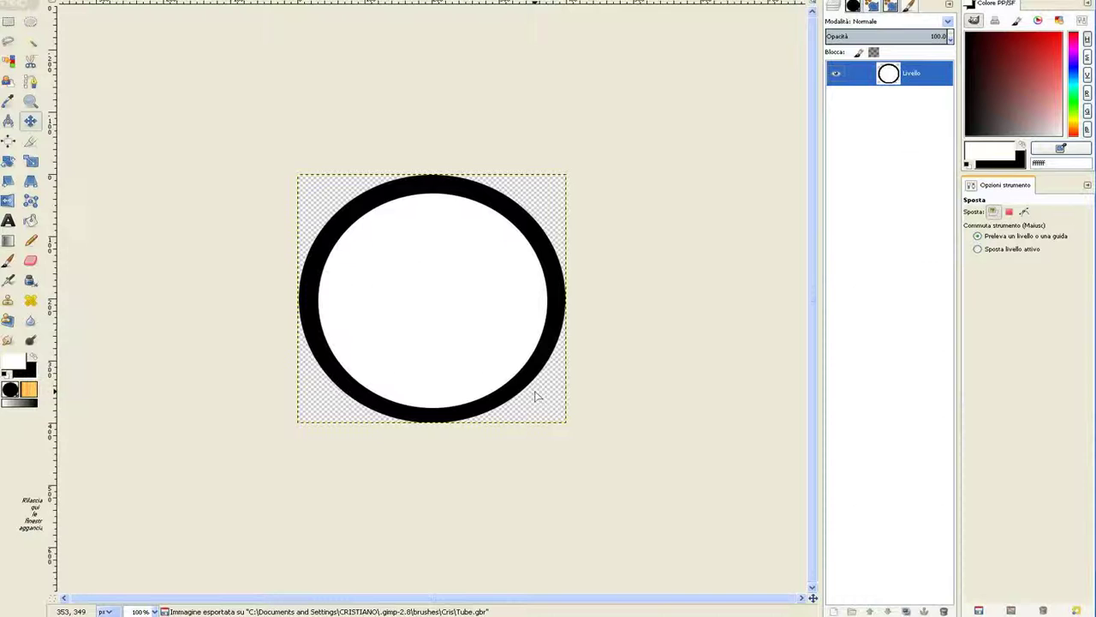
# - Refresh the brush list and select the newly exported Tube brush
pyautogui.click(853, 6)
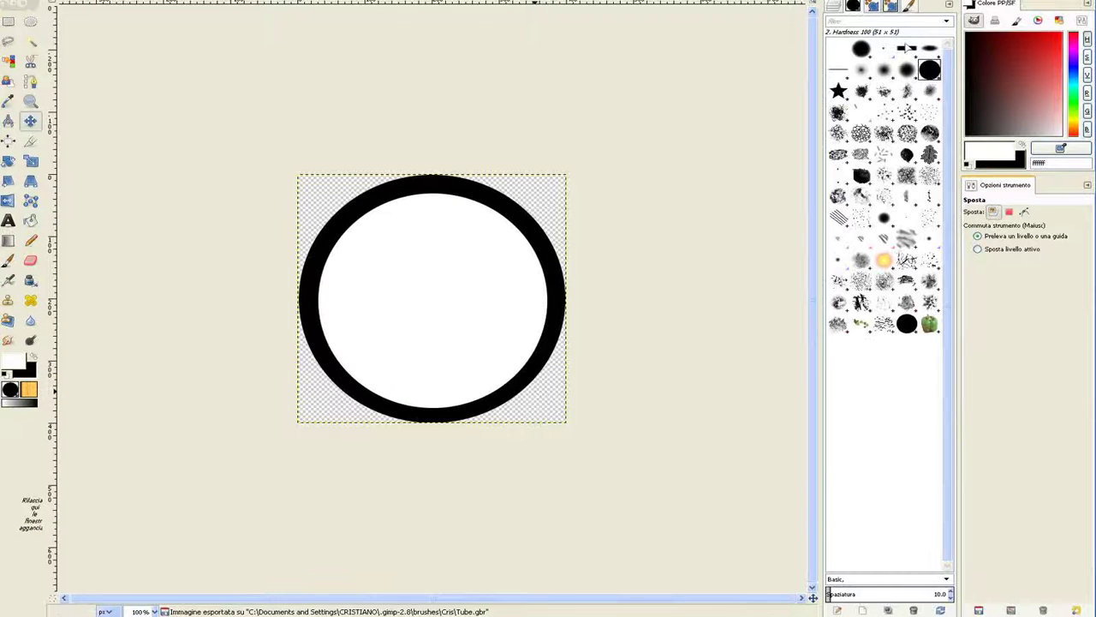
pyautogui.rightClick(869, 374)
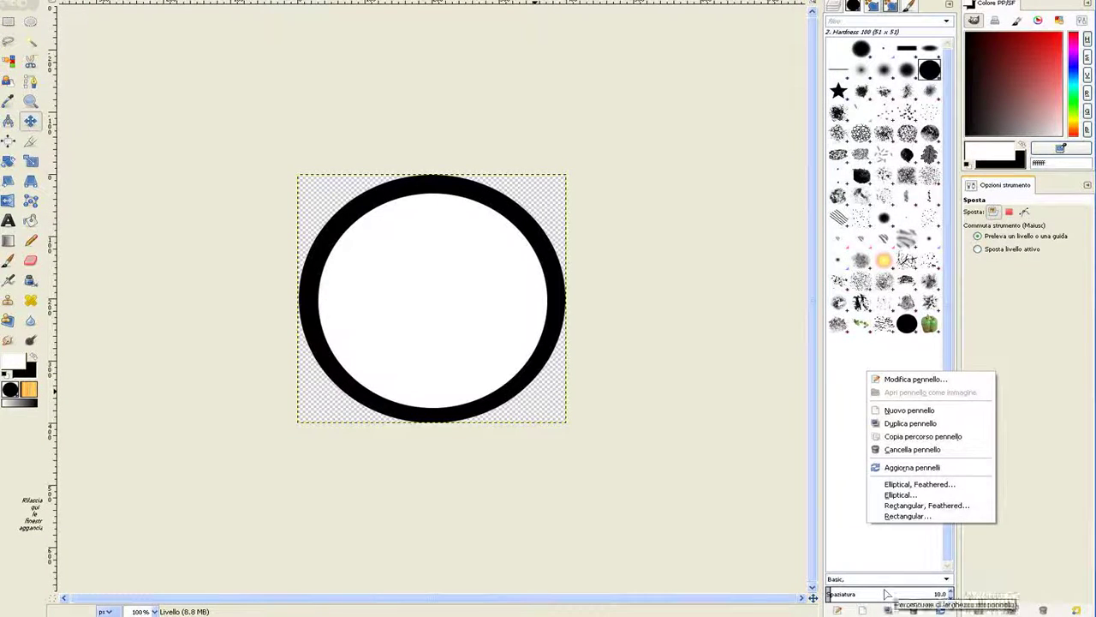
pyautogui.click(940, 610)
pyautogui.click(940, 609)
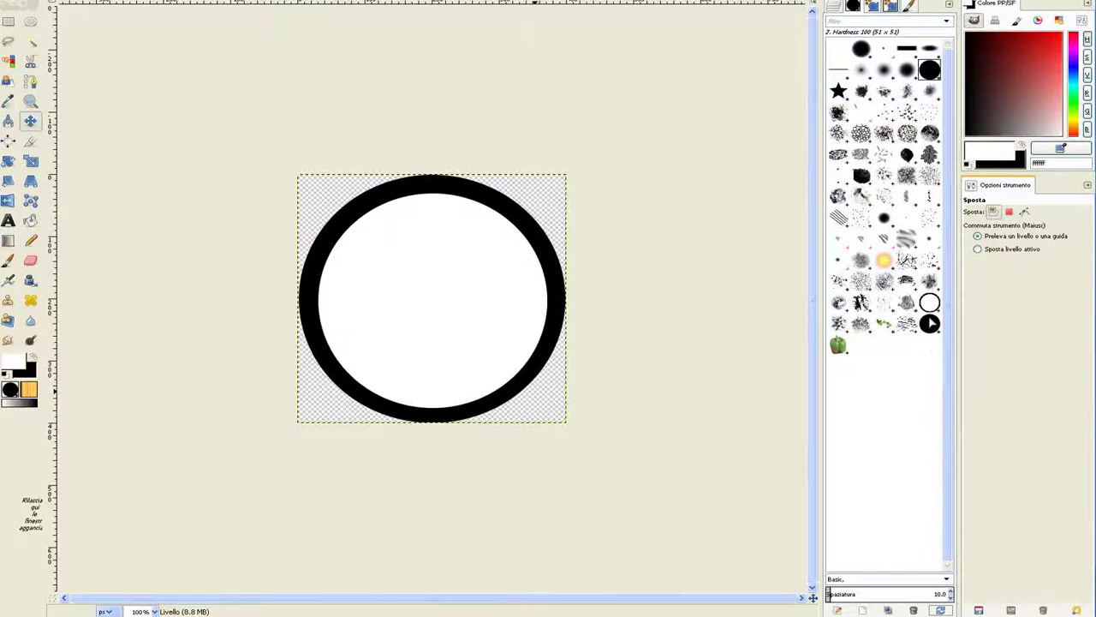
pyautogui.click(931, 303)
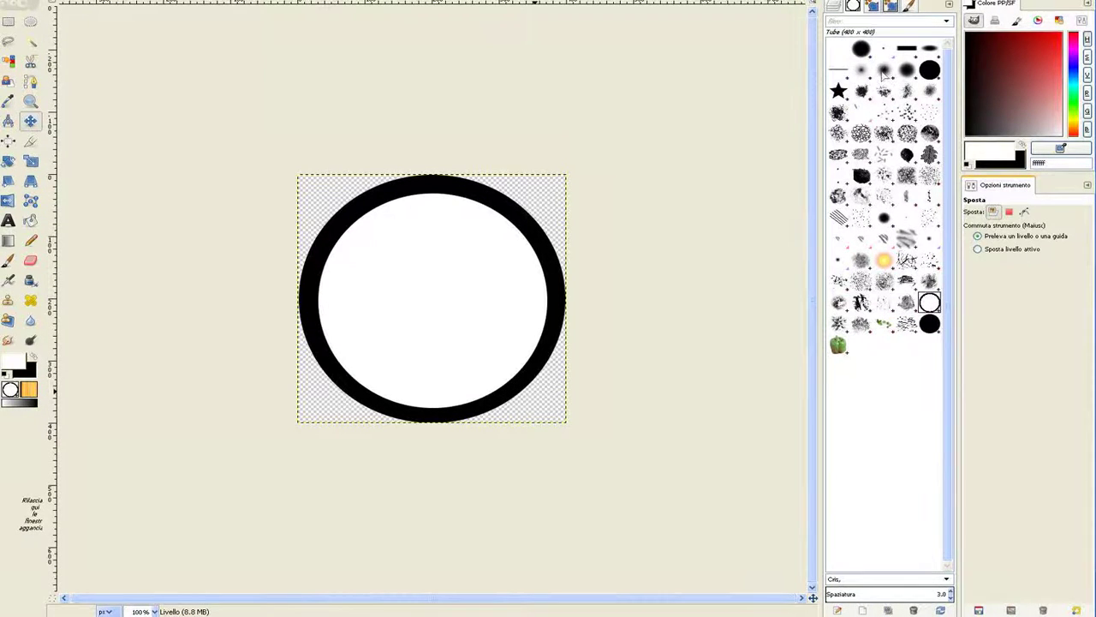
pyautogui.click(872, 5)
pyautogui.click(890, 6)
pyautogui.click(910, 6)
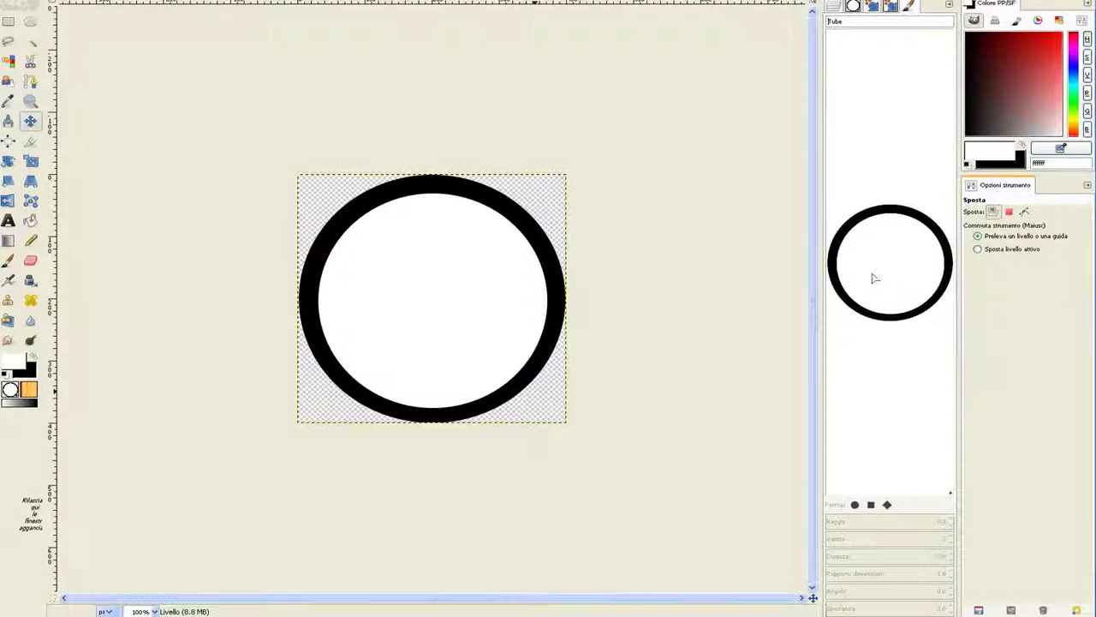
pyautogui.click(1000, 235)
pyautogui.click(30, 1)
pyautogui.moveTo(150, 0)
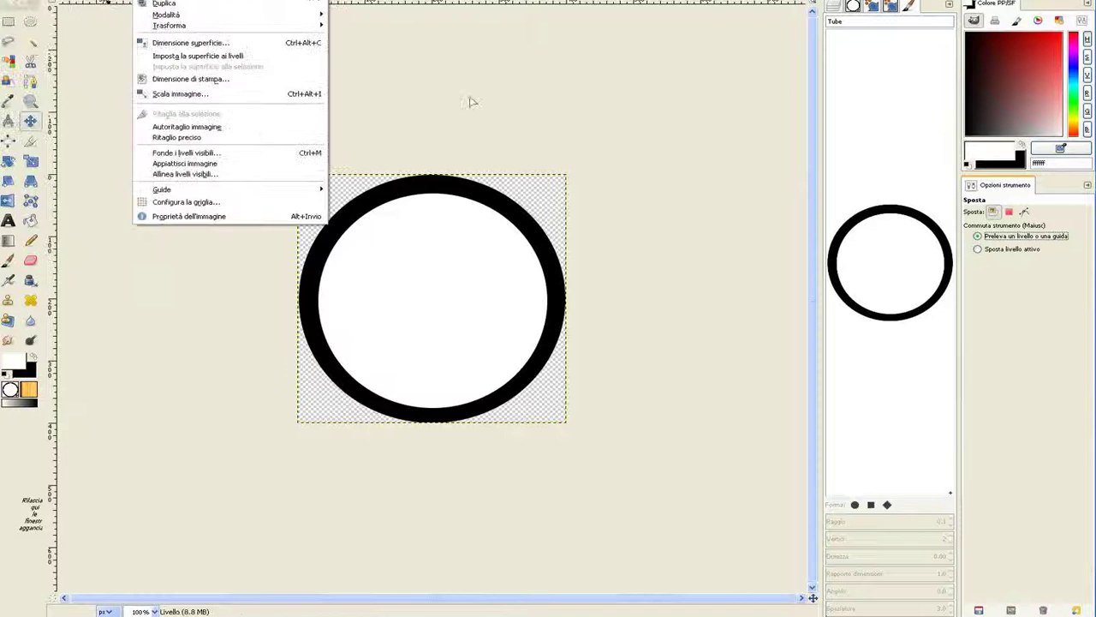
# - Activate the Paintbrush tool and choose the Tube brush as its tip
pyautogui.click(9, 261)
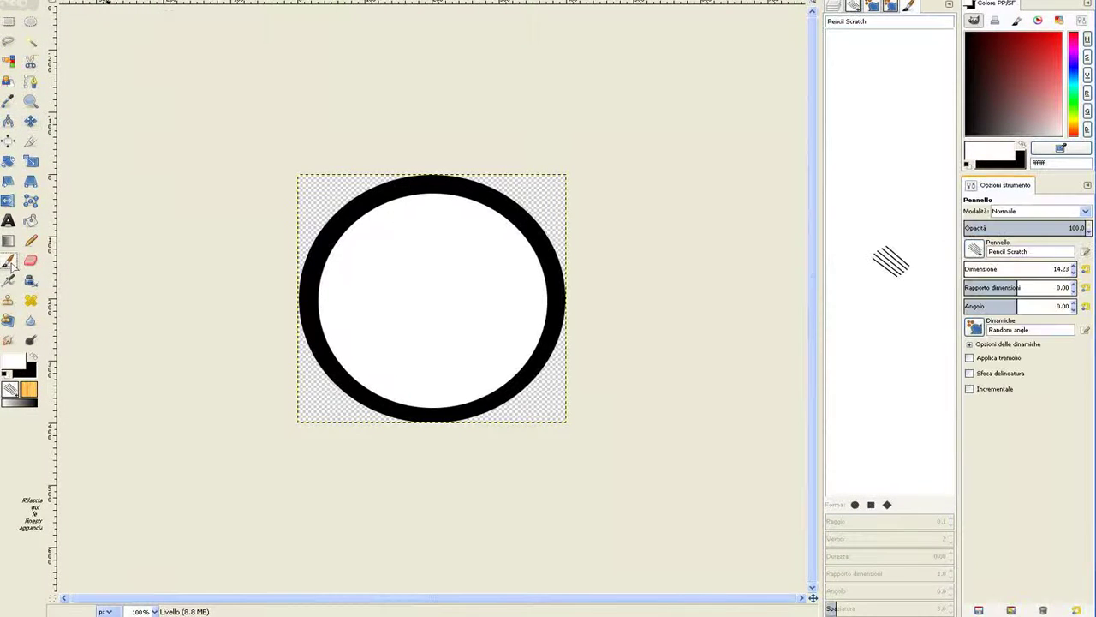
pyautogui.click(974, 249)
pyautogui.moveTo(1078, 353); pyautogui.dragTo(1078, 389)
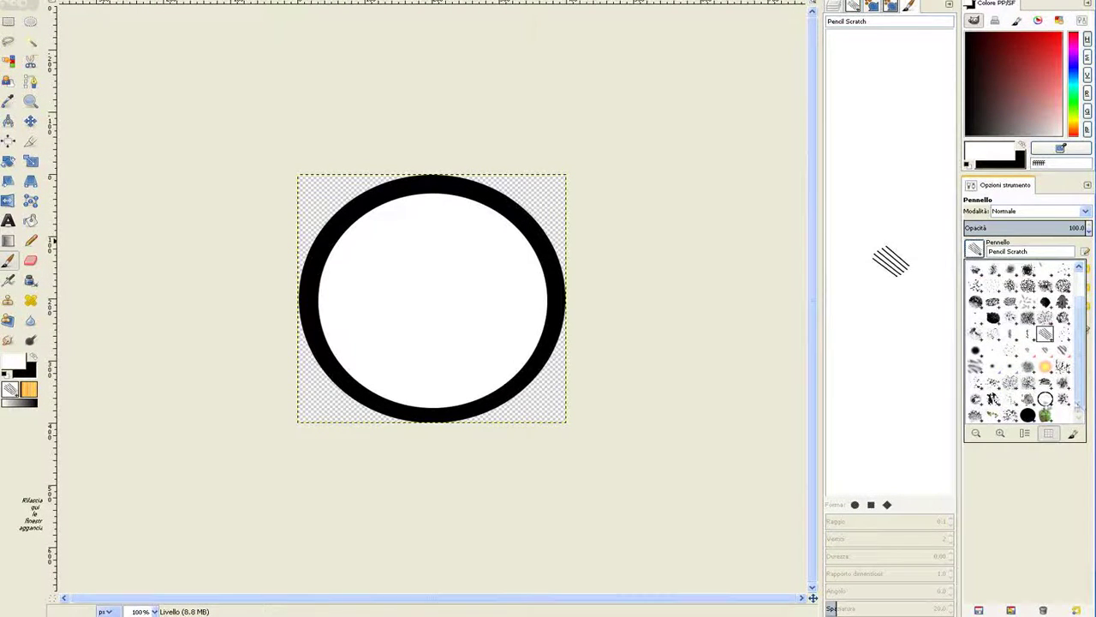
pyautogui.click(1045, 405)
pyautogui.click(1017, 213)
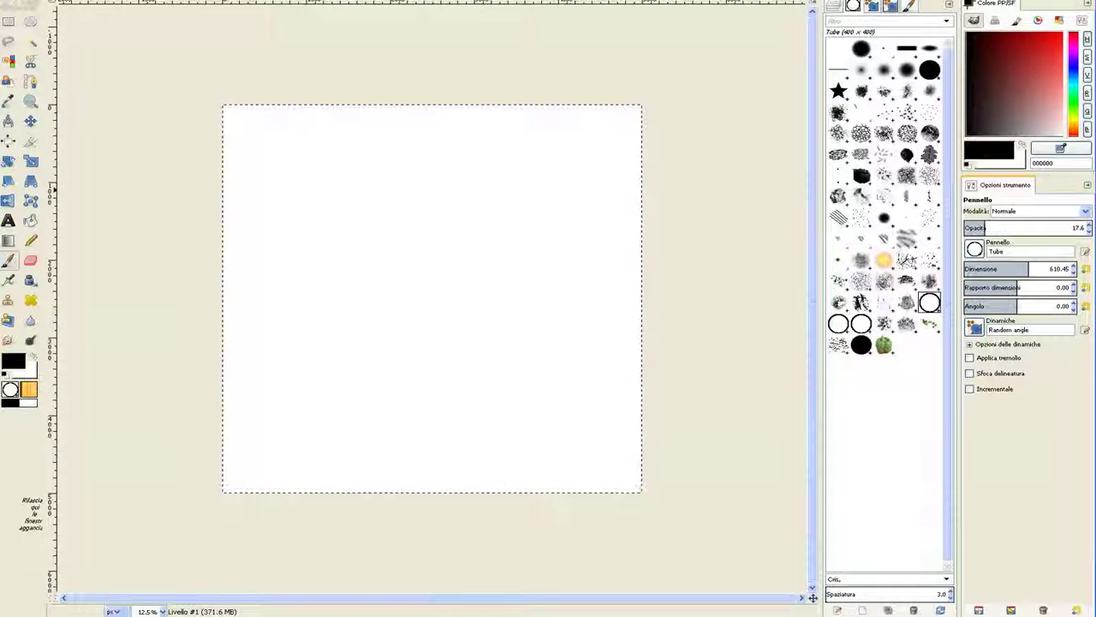
# - Paint winding tube strokes along the right side of the white canvas with the Tube brush at 17.6 opacity
pyautogui.click(839, 324)
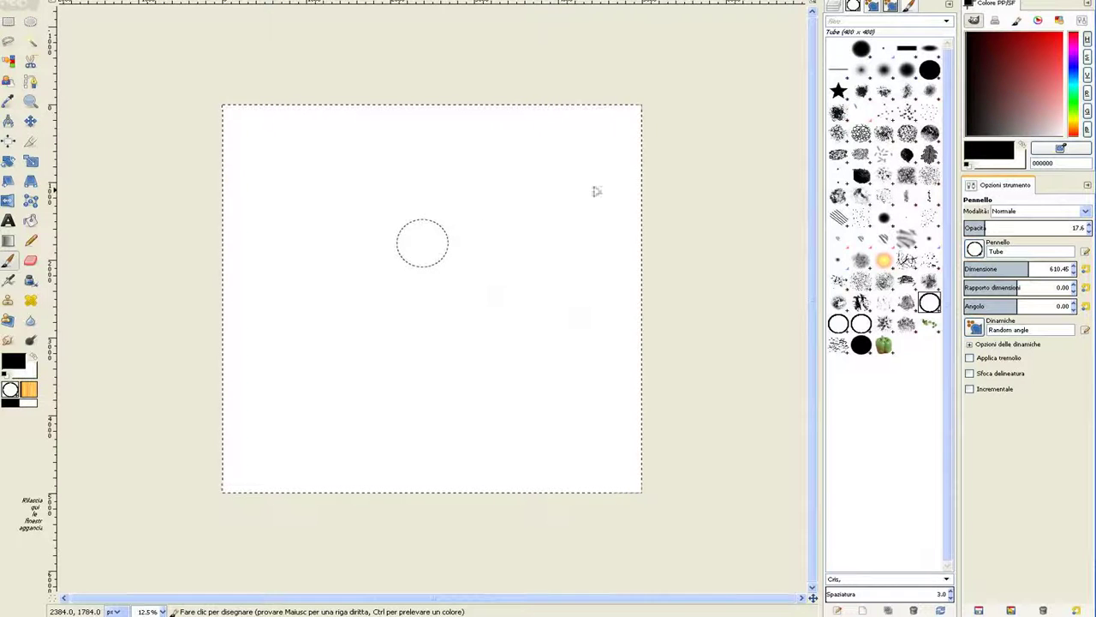
pyautogui.moveTo(553, 209)
pyautogui.mouseDown()
pyautogui.moveTo(524, 254)
pyautogui.moveTo(542, 299)
pyautogui.moveTo(613, 297)
pyautogui.moveTo(651, 279)
pyautogui.moveTo(692, 299)
pyautogui.moveTo(738, 300)
pyautogui.moveTo(574, 296)
pyautogui.moveTo(580, 308)
pyautogui.moveTo(569, 312)
pyautogui.moveTo(619, 362)
pyautogui.moveTo(629, 404)
pyautogui.moveTo(710, 386)
pyautogui.moveTo(735, 363)
pyautogui.moveTo(660, 407)
pyautogui.mouseUp()
# - Raise the brush opacity to 100 and paint winding strokes across the canvas's lower right area with the Tube-Space 20 brush
pyautogui.moveTo(1077, 228); pyautogui.dragTo(1090, 227)
pyautogui.click(861, 323)
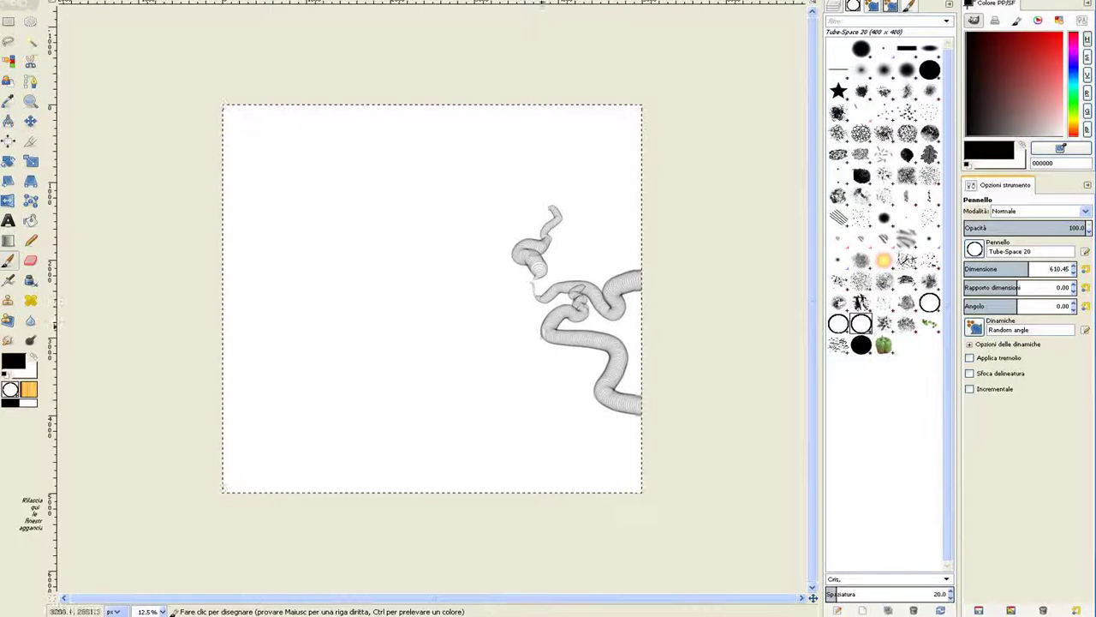
pyautogui.moveTo(538, 327)
pyautogui.mouseDown()
pyautogui.moveTo(552, 366)
pyautogui.moveTo(524, 377)
pyautogui.moveTo(519, 407)
pyautogui.moveTo(538, 465)
pyautogui.moveTo(530, 480)
pyautogui.mouseUp()
pyautogui.moveTo(444, 362)
pyautogui.mouseDown()
pyautogui.moveTo(447, 396)
pyautogui.moveTo(455, 386)
pyautogui.moveTo(464, 415)
pyautogui.moveTo(459, 469)
pyautogui.moveTo(472, 492)
pyautogui.mouseUp()
pyautogui.moveTo(481, 412)
pyautogui.mouseDown()
pyautogui.moveTo(490, 408)
pyautogui.moveTo(492, 463)
pyautogui.moveTo(511, 456)
pyautogui.moveTo(599, 490)
pyautogui.mouseUp()
pyautogui.moveTo(573, 366)
pyautogui.mouseDown()
pyautogui.moveTo(589, 402)
pyautogui.moveTo(651, 458)
pyautogui.moveTo(627, 509)
pyautogui.mouseUp()
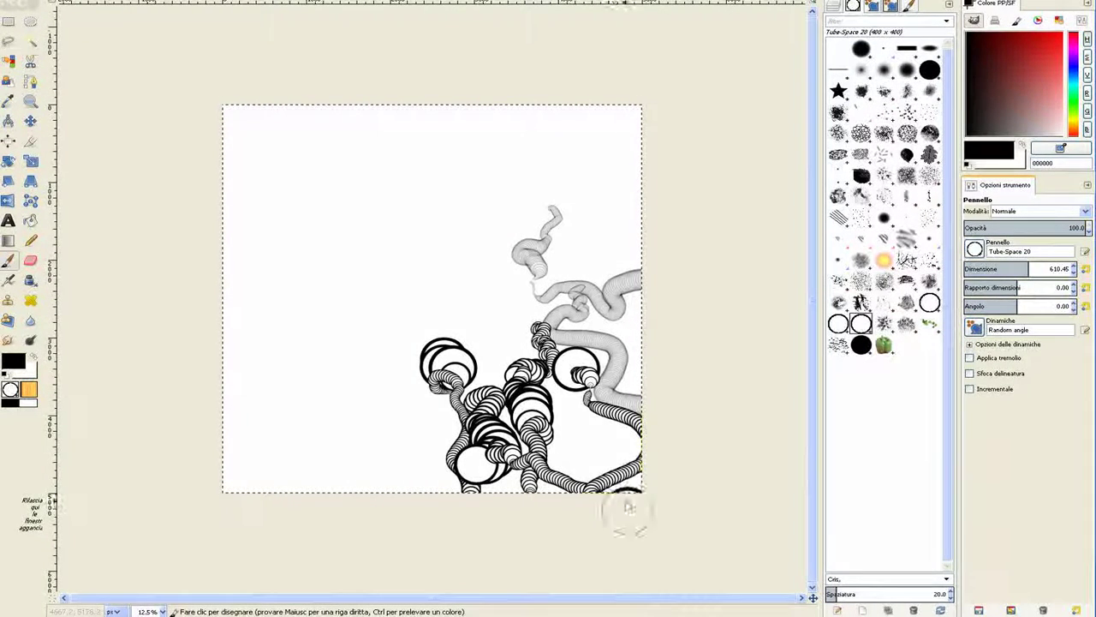
# - Finish the Tube-Space 20 strokes at the canvas's right edge, and paint winding tubes across the lower area with Tube-Space 10 at 39.6 opacity
pyautogui.moveTo(586, 427)
pyautogui.mouseDown()
pyautogui.moveTo(556, 412)
pyautogui.moveTo(561, 391)
pyautogui.moveTo(575, 396)
pyautogui.moveTo(635, 353)
pyautogui.moveTo(717, 357)
pyautogui.mouseUp()
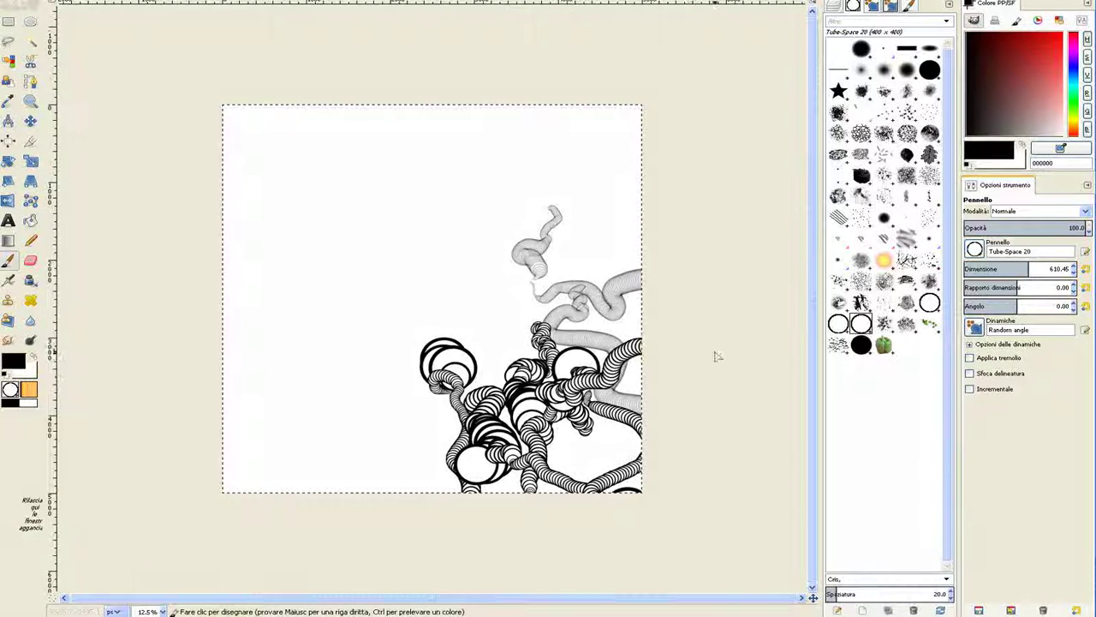
pyautogui.click(1011, 228)
pyautogui.click(839, 324)
pyautogui.moveTo(602, 417)
pyautogui.mouseDown()
pyautogui.moveTo(662, 390)
pyautogui.moveTo(692, 403)
pyautogui.mouseUp()
pyautogui.moveTo(602, 350)
pyautogui.mouseDown()
pyautogui.moveTo(507, 330)
pyautogui.moveTo(518, 343)
pyautogui.moveTo(492, 360)
pyautogui.moveTo(504, 377)
pyautogui.moveTo(478, 408)
pyautogui.moveTo(537, 503)
pyautogui.moveTo(523, 569)
pyautogui.mouseUp()
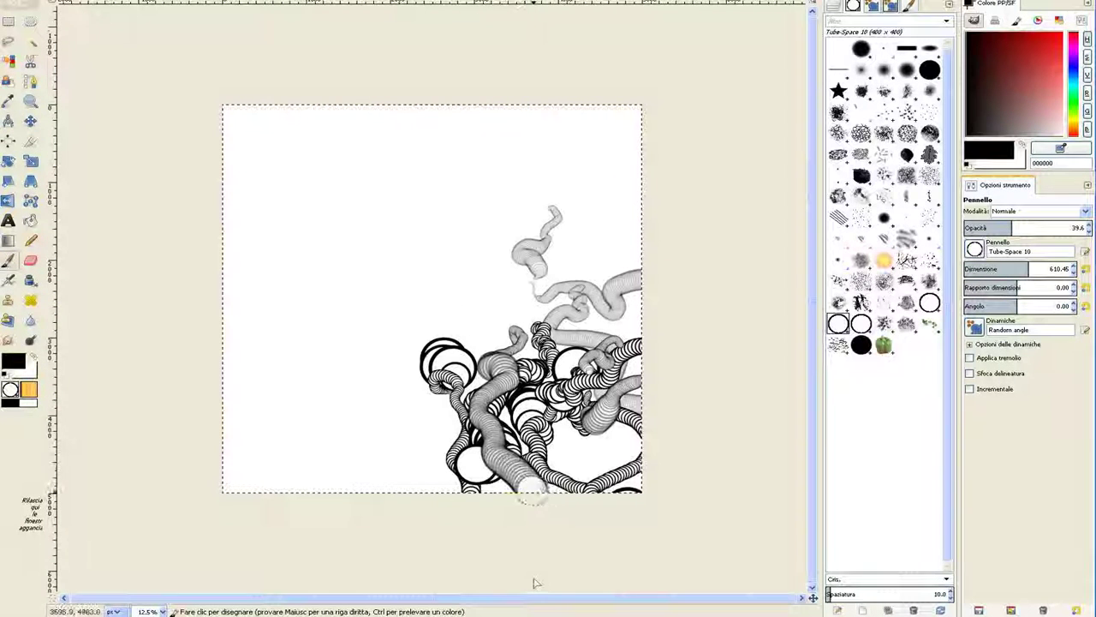
pyautogui.moveTo(515, 465)
pyautogui.mouseDown()
pyautogui.moveTo(555, 449)
pyautogui.moveTo(572, 483)
pyautogui.mouseUp()
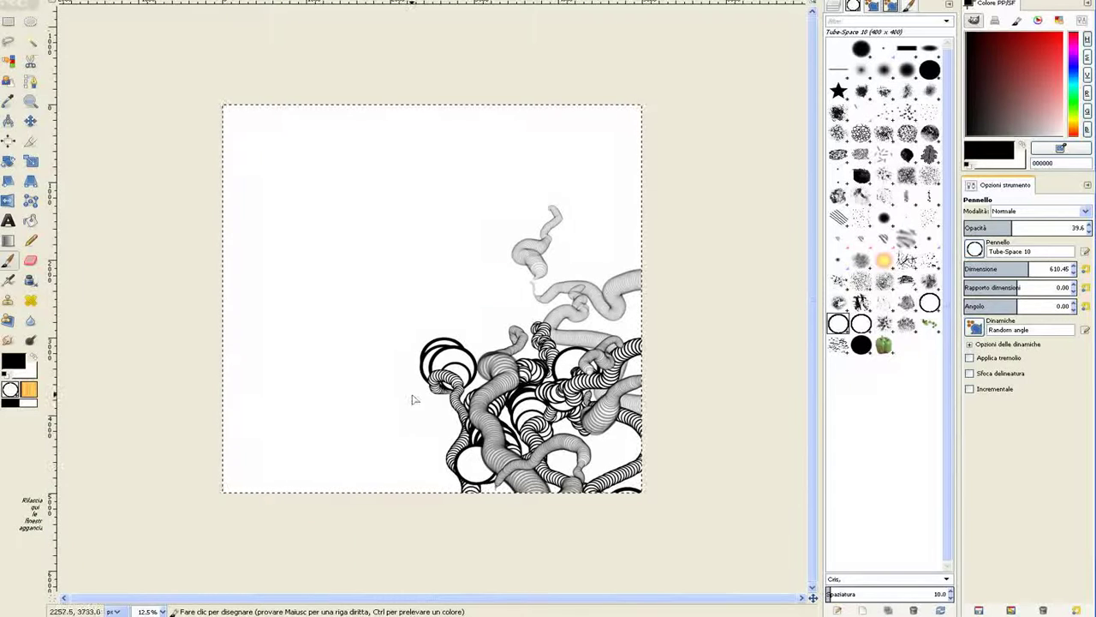
pyautogui.moveTo(411, 410); pyautogui.dragTo(406, 477)
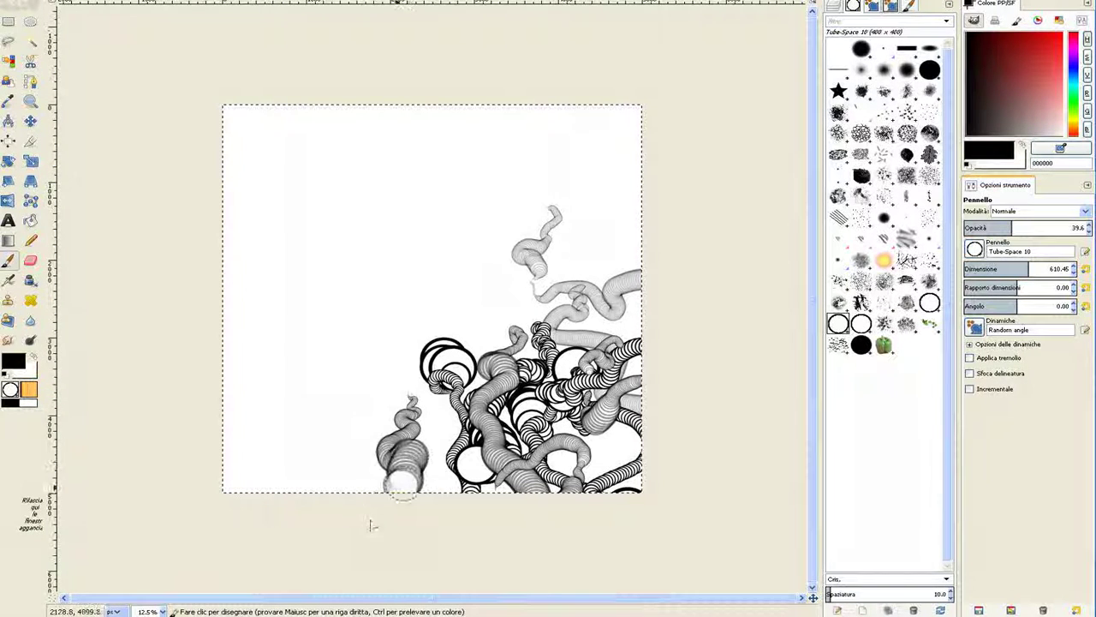
# - Raise the opacity to 100, paint a thin Tube-Space 10 tube near the lower centre, and fill around it with Tube-Space 20 strokes
pyautogui.moveTo(1061, 228); pyautogui.dragTo(1092, 229)
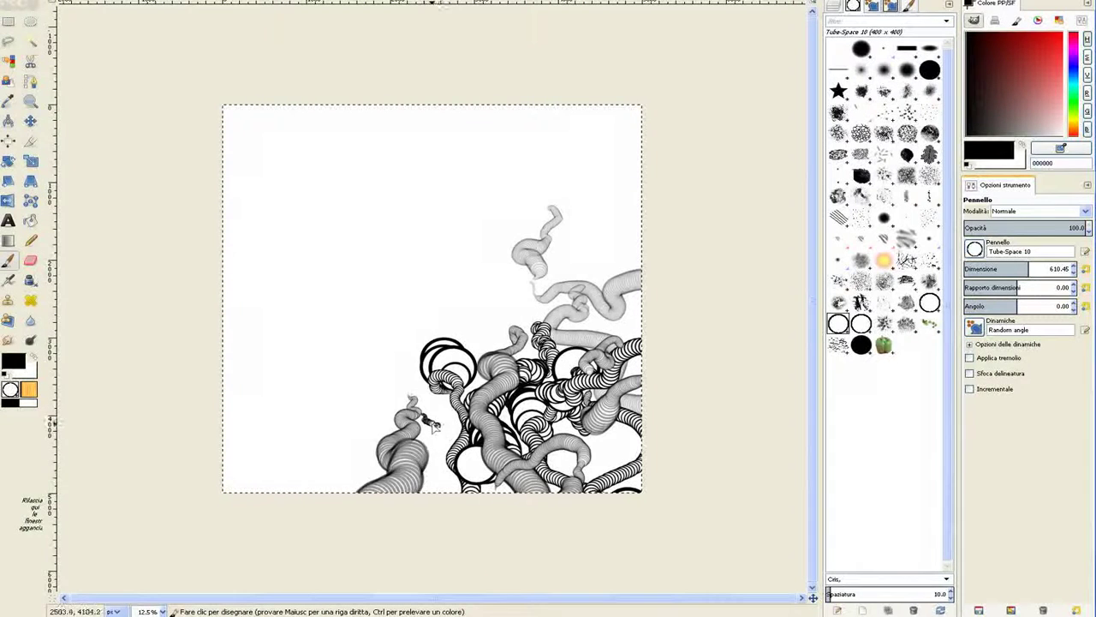
pyautogui.moveTo(433, 424); pyautogui.dragTo(446, 487)
pyautogui.click(861, 323)
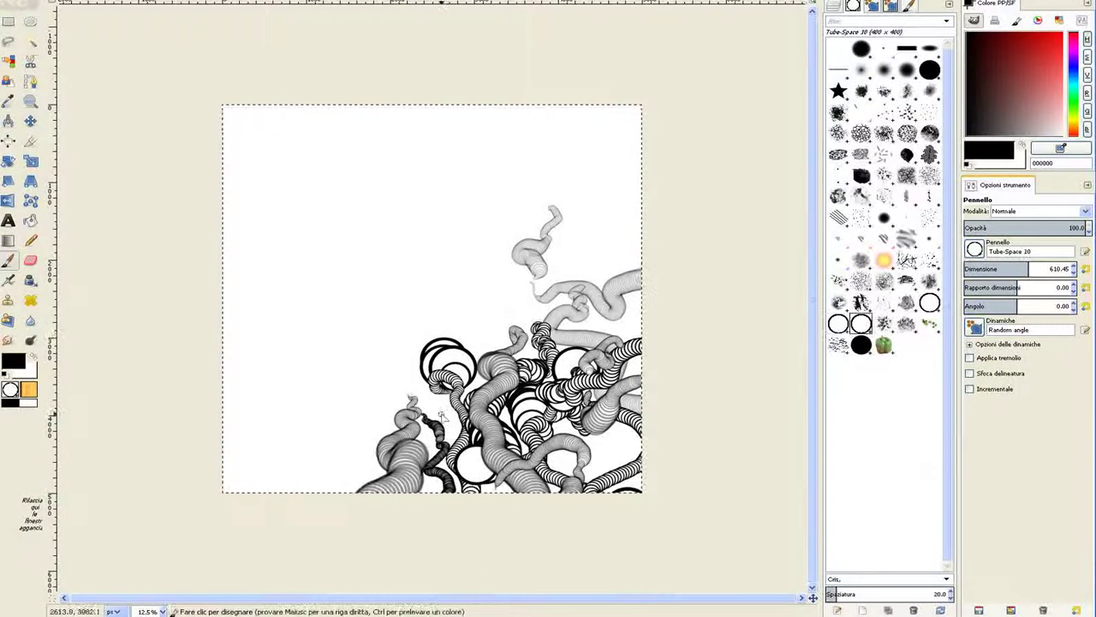
pyautogui.moveTo(442, 415); pyautogui.dragTo(370, 476)
pyautogui.moveTo(286, 480)
pyautogui.mouseDown()
pyautogui.moveTo(310, 497)
pyautogui.moveTo(390, 468)
pyautogui.moveTo(405, 496)
pyautogui.mouseUp()
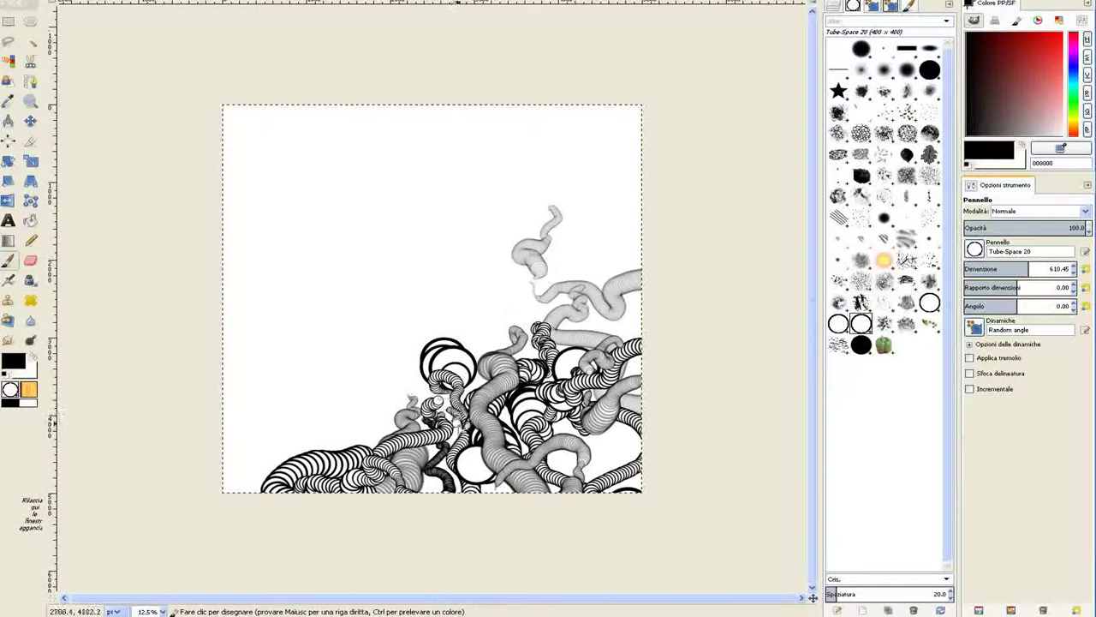
pyautogui.moveTo(463, 411); pyautogui.dragTo(480, 486)
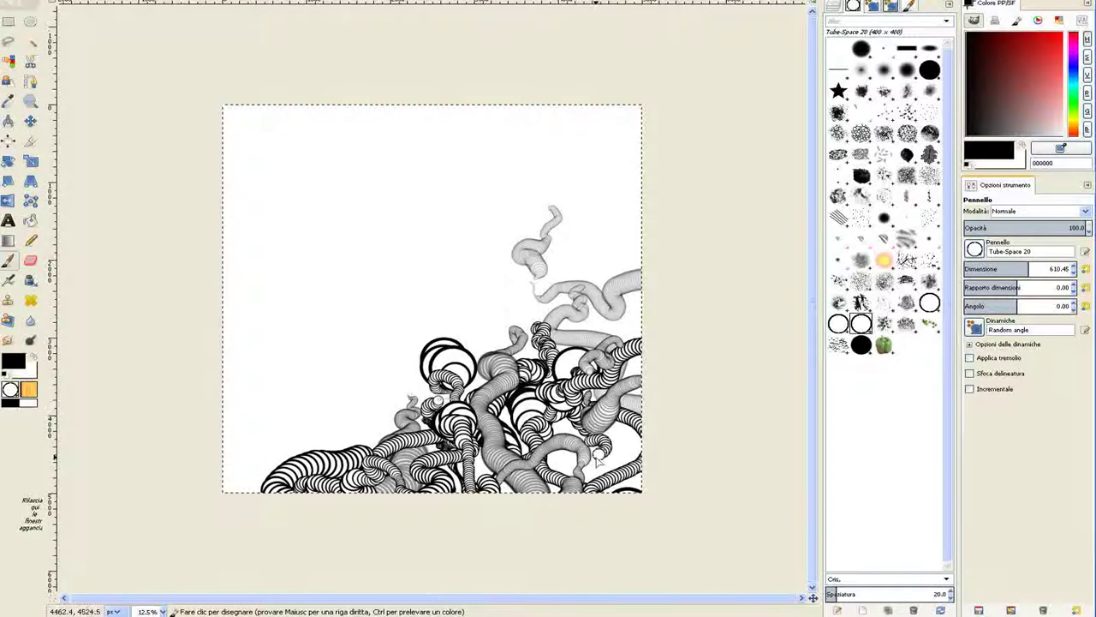
pyautogui.moveTo(598, 460); pyautogui.dragTo(552, 510)
# - Fill the canvas's lower left area with overlapping winding Tube-Space 20 strokes
pyautogui.moveTo(418, 339)
pyautogui.mouseDown()
pyautogui.moveTo(413, 376)
pyautogui.moveTo(391, 385)
pyautogui.moveTo(356, 431)
pyautogui.moveTo(324, 408)
pyautogui.moveTo(239, 439)
pyautogui.moveTo(225, 514)
pyautogui.mouseUp()
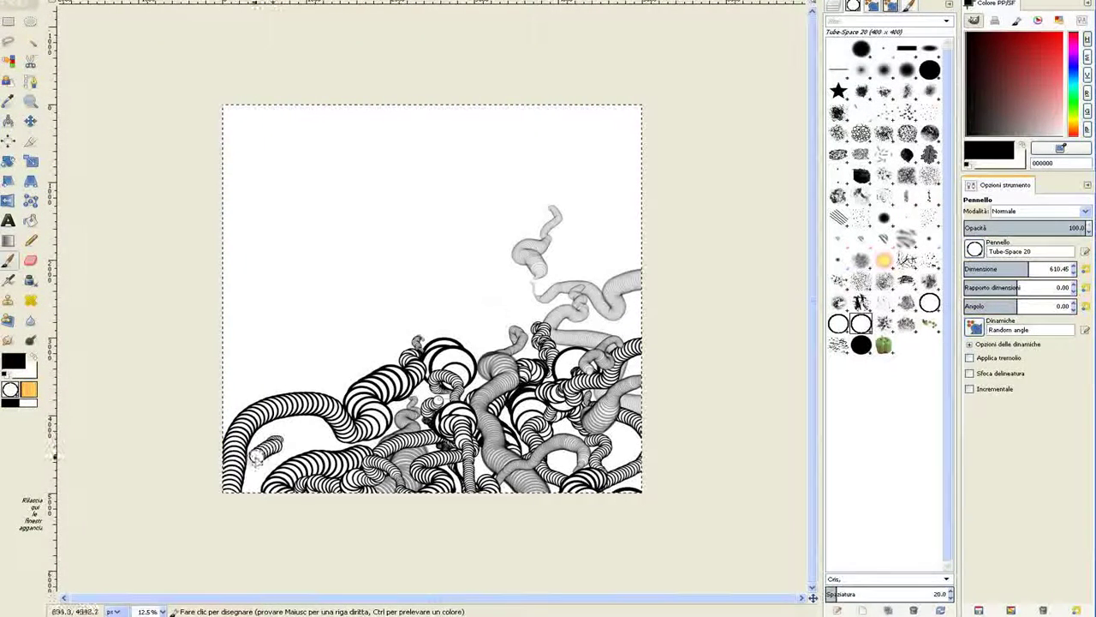
pyautogui.moveTo(256, 457); pyautogui.dragTo(280, 563)
pyautogui.moveTo(273, 431)
pyautogui.mouseDown()
pyautogui.moveTo(286, 472)
pyautogui.moveTo(275, 517)
pyautogui.mouseUp()
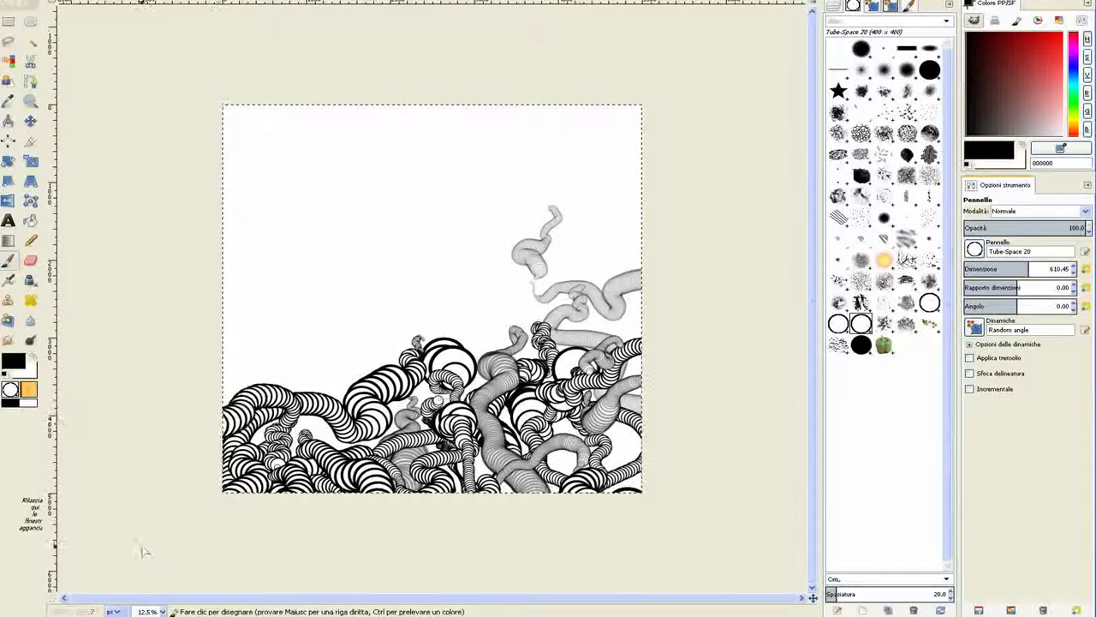
pyautogui.moveTo(260, 432); pyautogui.dragTo(271, 389)
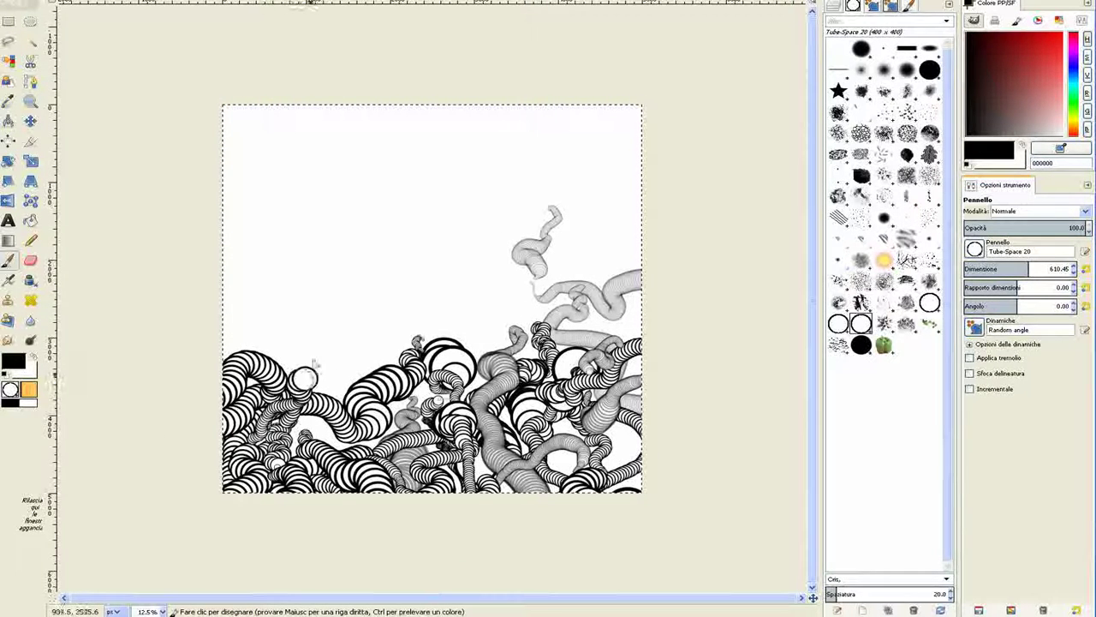
pyautogui.moveTo(296, 433); pyautogui.dragTo(309, 407)
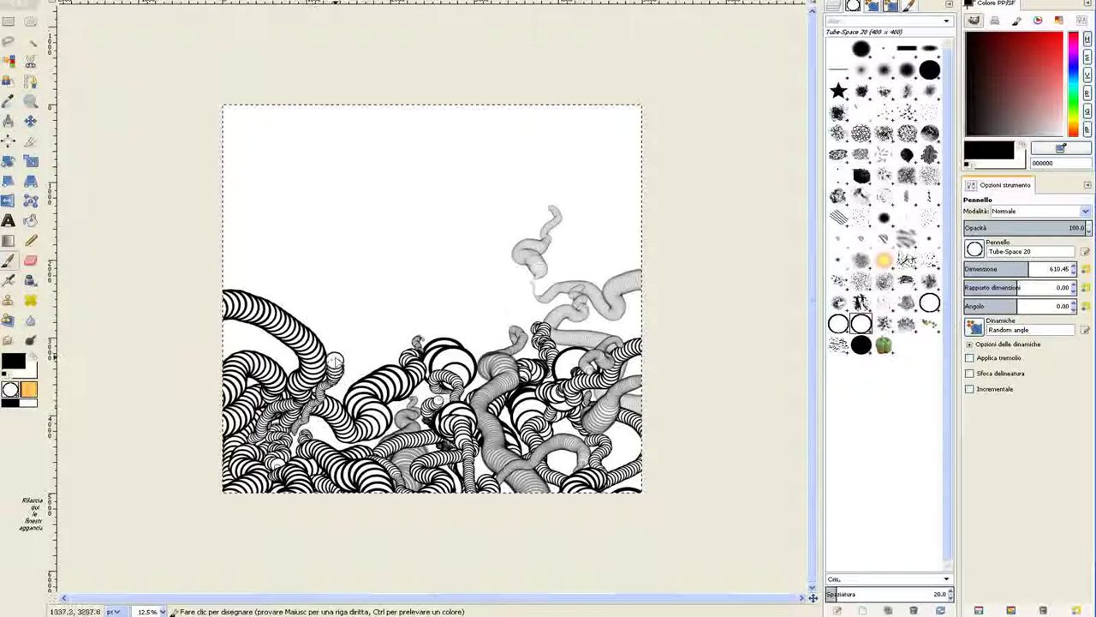
# - Extend the tube strokes up the canvas's left side and paint a long tube up to the upper edge
pyautogui.moveTo(235, 240); pyautogui.dragTo(203, 237)
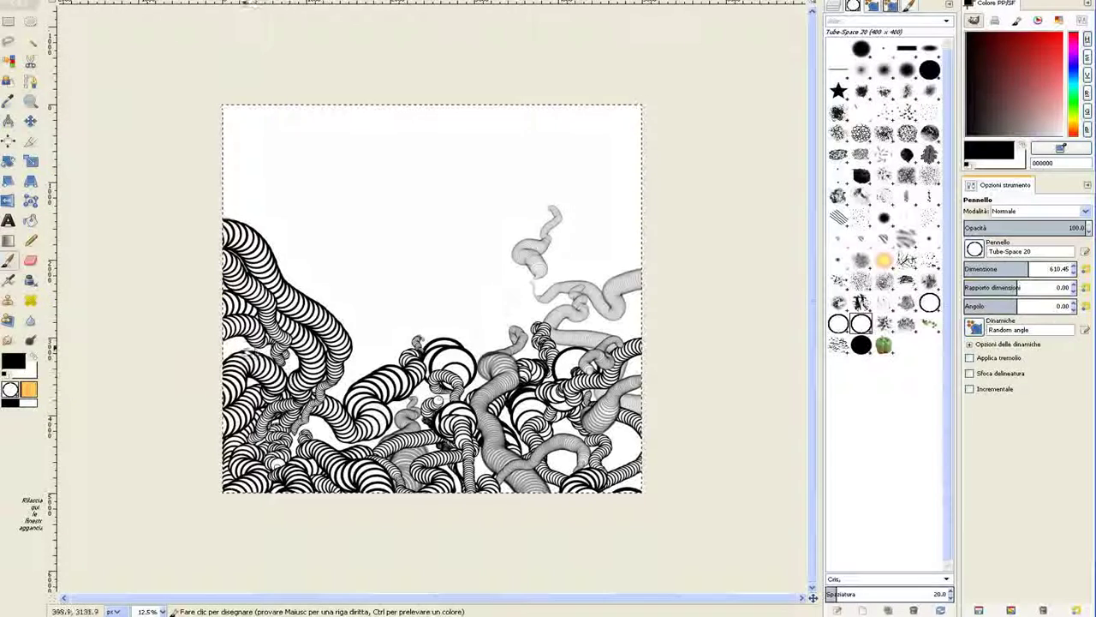
pyautogui.moveTo(289, 367); pyautogui.dragTo(286, 318)
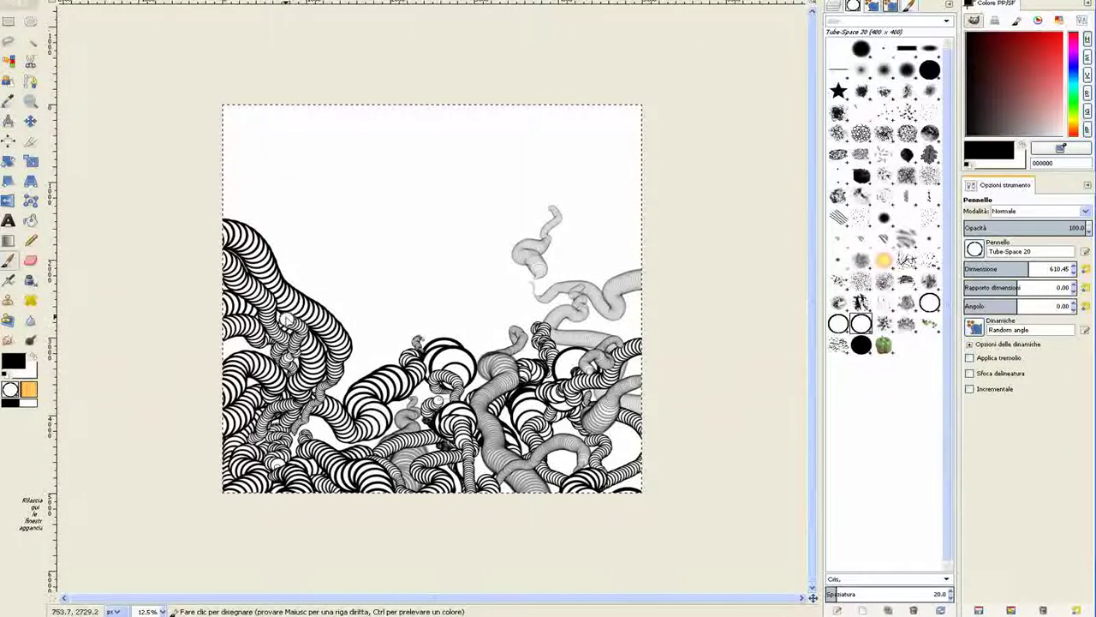
pyautogui.click(246, 204)
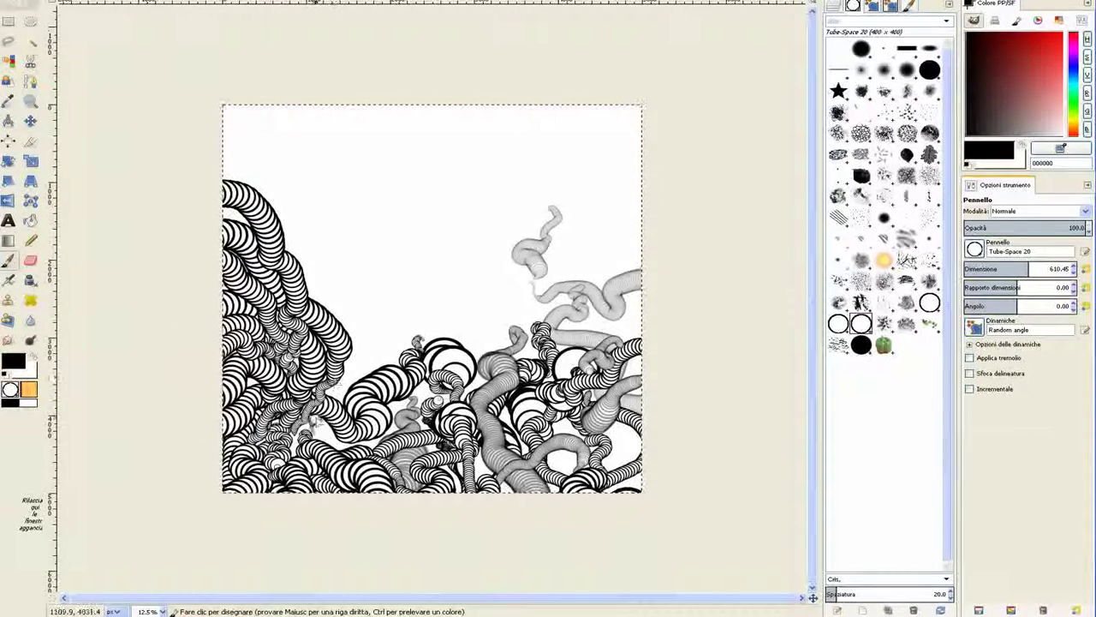
pyautogui.moveTo(363, 245)
pyautogui.mouseDown()
pyautogui.moveTo(340, 166)
pyautogui.moveTo(342, 95)
pyautogui.mouseUp()
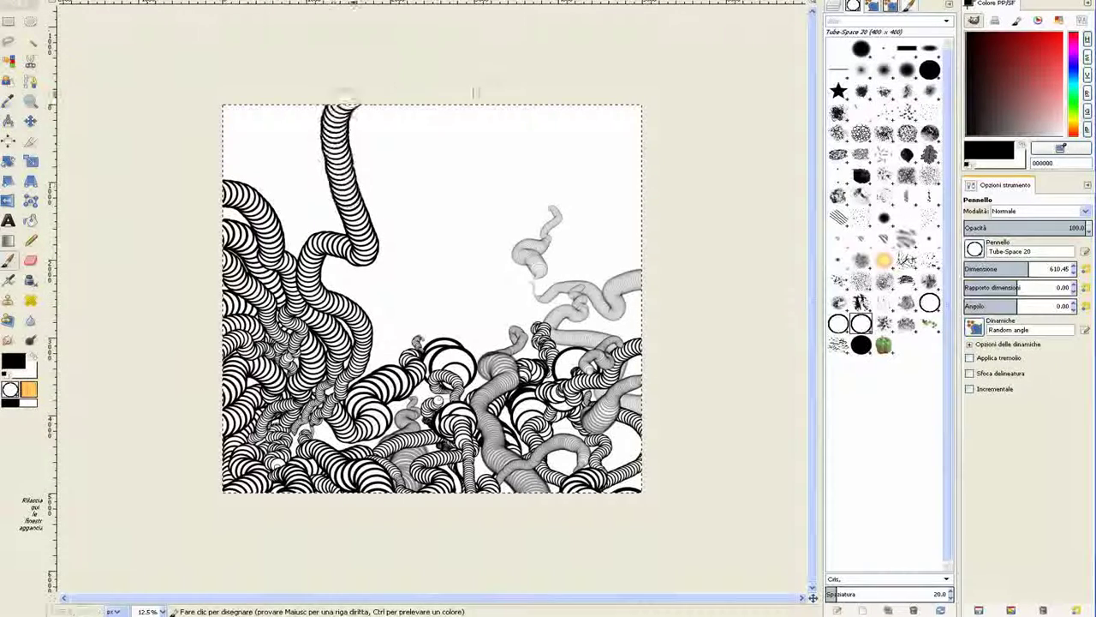
pyautogui.moveTo(475, 93); pyautogui.dragTo(509, 102)
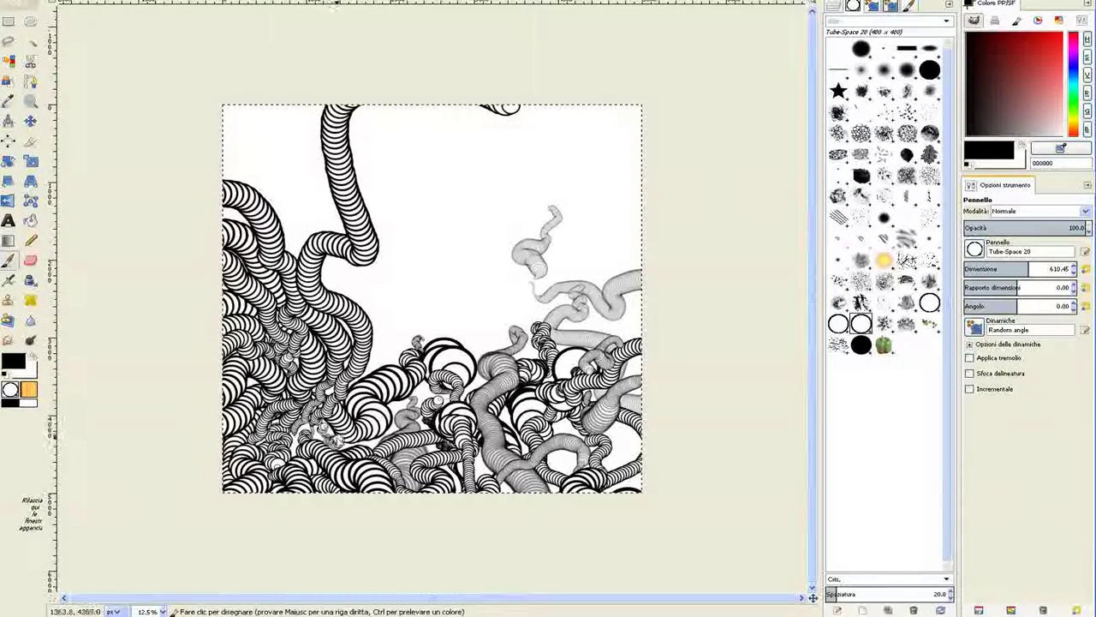
# - Increase the brush size to 761.25 and paint dense winding tubes over the canvas's centre and right side
pyautogui.moveTo(994, 269); pyautogui.dragTo(1045, 269)
pyautogui.moveTo(450, 286)
pyautogui.mouseDown()
pyautogui.moveTo(536, 291)
pyautogui.moveTo(594, 258)
pyautogui.moveTo(592, 235)
pyautogui.moveTo(615, 231)
pyautogui.moveTo(602, 307)
pyautogui.moveTo(630, 331)
pyautogui.moveTo(614, 326)
pyautogui.moveTo(606, 355)
pyautogui.moveTo(604, 448)
pyautogui.moveTo(634, 480)
pyautogui.moveTo(630, 441)
pyautogui.moveTo(647, 381)
pyautogui.mouseUp()
pyautogui.moveTo(578, 329)
pyautogui.mouseDown()
pyautogui.moveTo(527, 315)
pyautogui.moveTo(514, 356)
pyautogui.mouseUp()
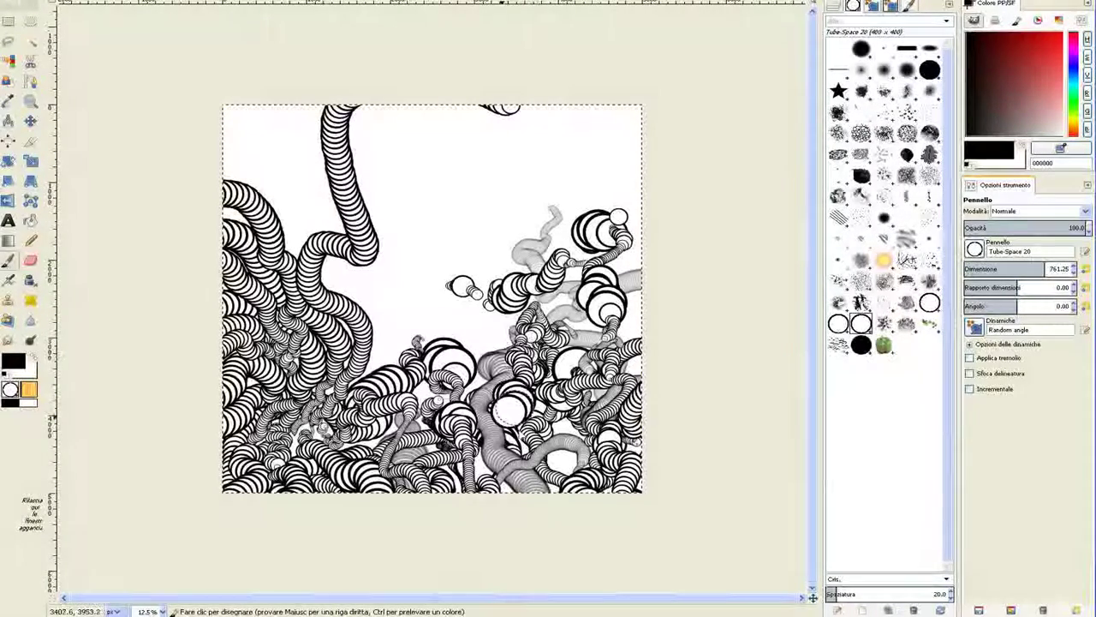
pyautogui.moveTo(509, 411); pyautogui.dragTo(515, 427)
pyautogui.moveTo(518, 439); pyautogui.dragTo(452, 490)
pyautogui.moveTo(481, 429)
pyautogui.mouseDown()
pyautogui.moveTo(506, 507)
pyautogui.moveTo(483, 427)
pyautogui.moveTo(510, 312)
pyautogui.moveTo(484, 282)
pyautogui.mouseUp()
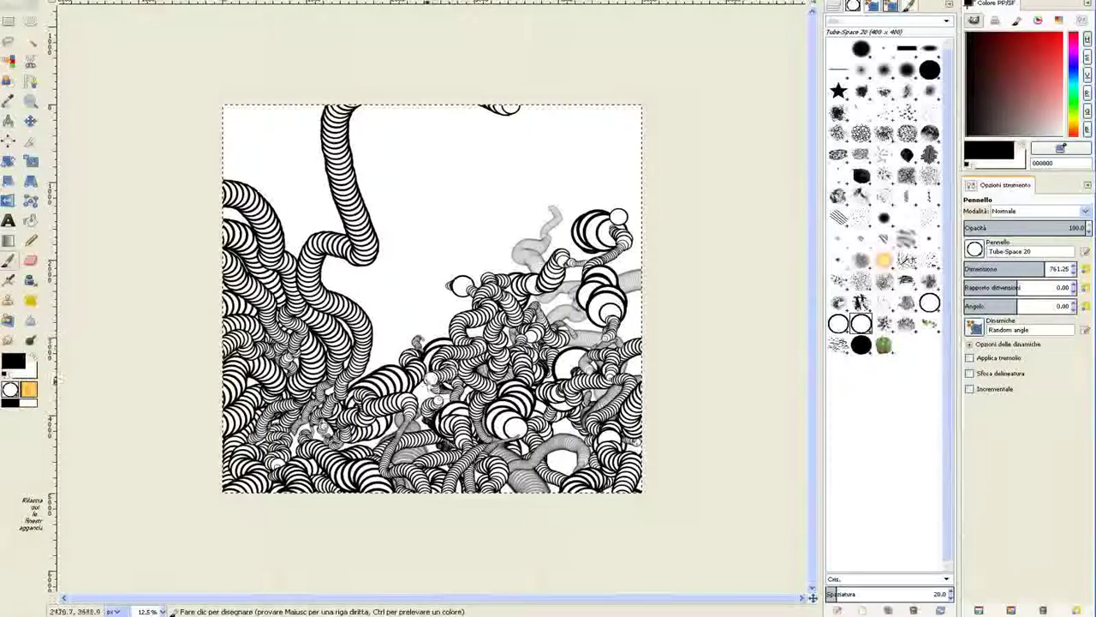
pyautogui.moveTo(427, 382); pyautogui.dragTo(418, 505)
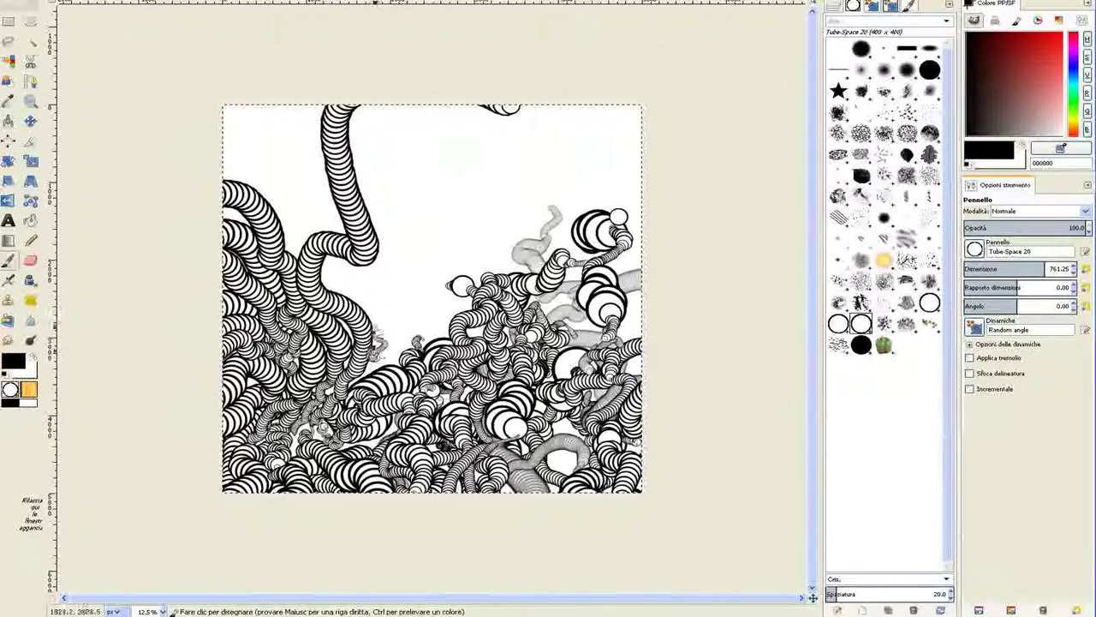
# - Paint thick tubes from the left mass up to the canvas's upper edge, filling the upper left area
pyautogui.moveTo(375, 344); pyautogui.dragTo(340, 270)
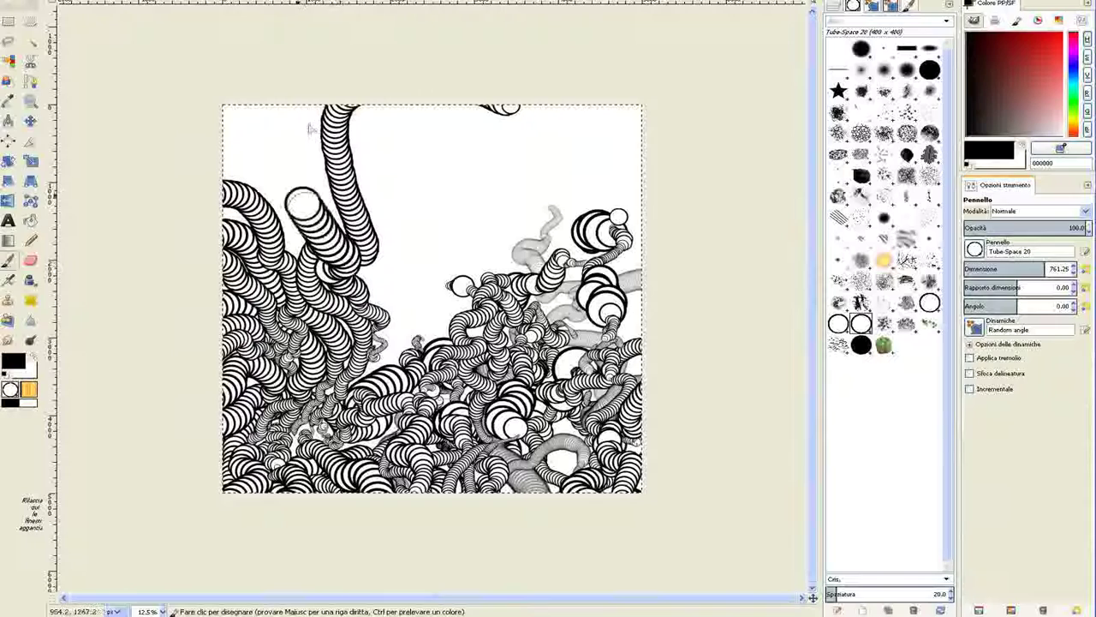
pyautogui.moveTo(303, 203)
pyautogui.mouseDown()
pyautogui.moveTo(294, 135)
pyautogui.moveTo(315, 92)
pyautogui.mouseUp()
pyautogui.moveTo(312, 151)
pyautogui.mouseDown()
pyautogui.moveTo(334, 205)
pyautogui.moveTo(360, 218)
pyautogui.moveTo(390, 99)
pyautogui.mouseUp()
pyautogui.moveTo(247, 106)
pyautogui.mouseDown()
pyautogui.moveTo(244, 155)
pyautogui.moveTo(234, 189)
pyautogui.moveTo(259, 195)
pyautogui.moveTo(292, 249)
pyautogui.mouseUp()
pyautogui.moveTo(260, 182)
pyautogui.mouseDown()
pyautogui.moveTo(282, 245)
pyautogui.moveTo(279, 200)
pyautogui.moveTo(355, 272)
pyautogui.mouseUp()
# - Paint a thick diagonal tube across the lower right area and more tubes along the right edge and upper right corner
pyautogui.moveTo(445, 314)
pyautogui.mouseDown()
pyautogui.moveTo(541, 406)
pyautogui.moveTo(591, 491)
pyautogui.mouseUp()
pyautogui.moveTo(479, 500)
pyautogui.mouseDown()
pyautogui.moveTo(520, 520)
pyautogui.moveTo(533, 462)
pyautogui.mouseUp()
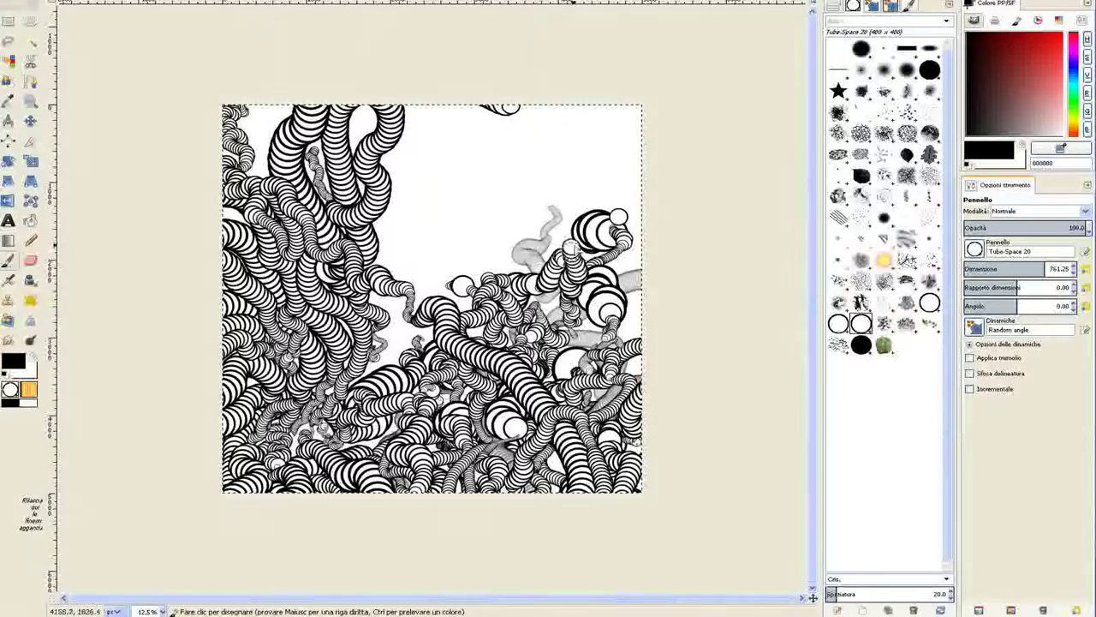
pyautogui.moveTo(683, 196)
pyautogui.mouseDown()
pyautogui.moveTo(737, 204)
pyautogui.moveTo(635, 255)
pyautogui.mouseUp()
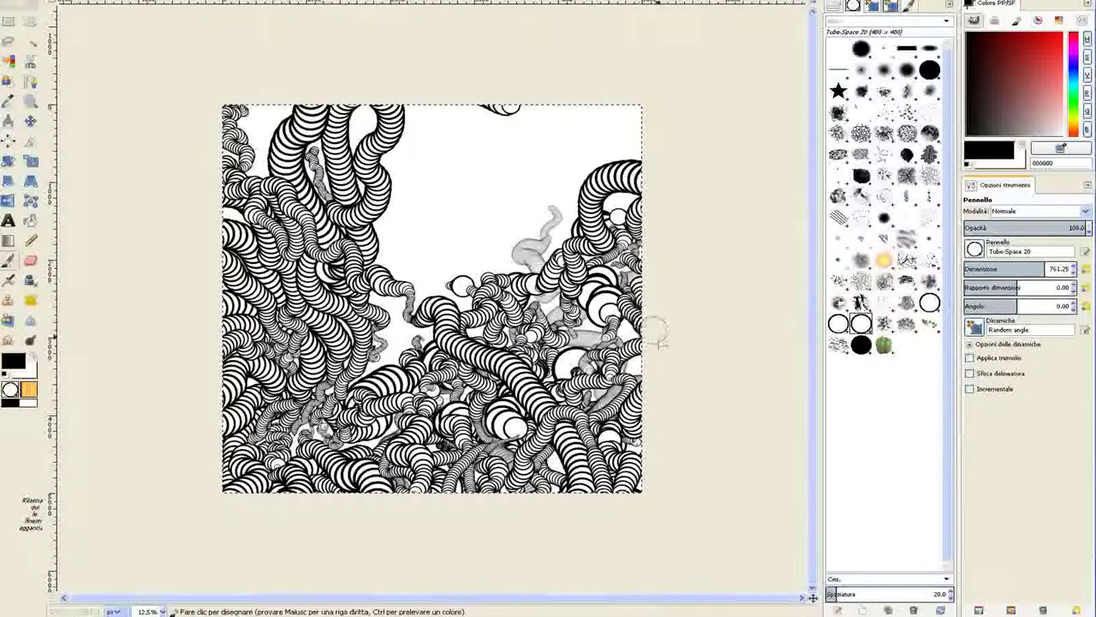
pyautogui.moveTo(585, 151); pyautogui.dragTo(599, 59)
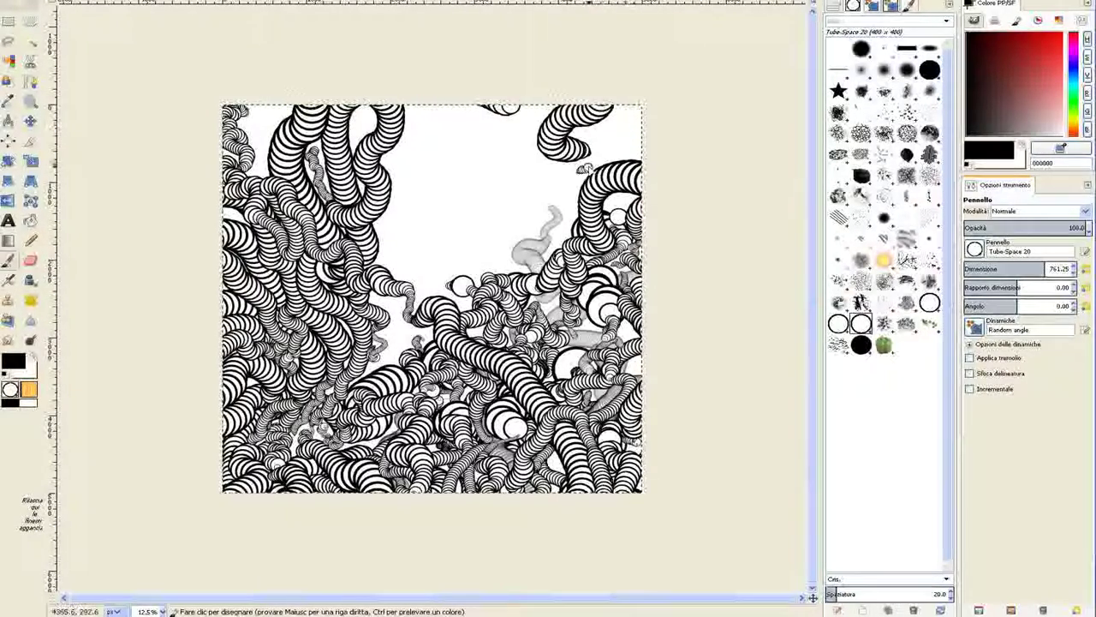
pyautogui.moveTo(584, 167)
pyautogui.mouseDown()
pyautogui.moveTo(593, 139)
pyautogui.moveTo(654, 61)
pyautogui.mouseUp()
# - Fill most of the remaining white area in the upper centre and upper right with winding tube strokes
pyautogui.moveTo(395, 332)
pyautogui.mouseDown()
pyautogui.moveTo(397, 210)
pyautogui.moveTo(430, 147)
pyautogui.moveTo(503, 94)
pyautogui.mouseUp()
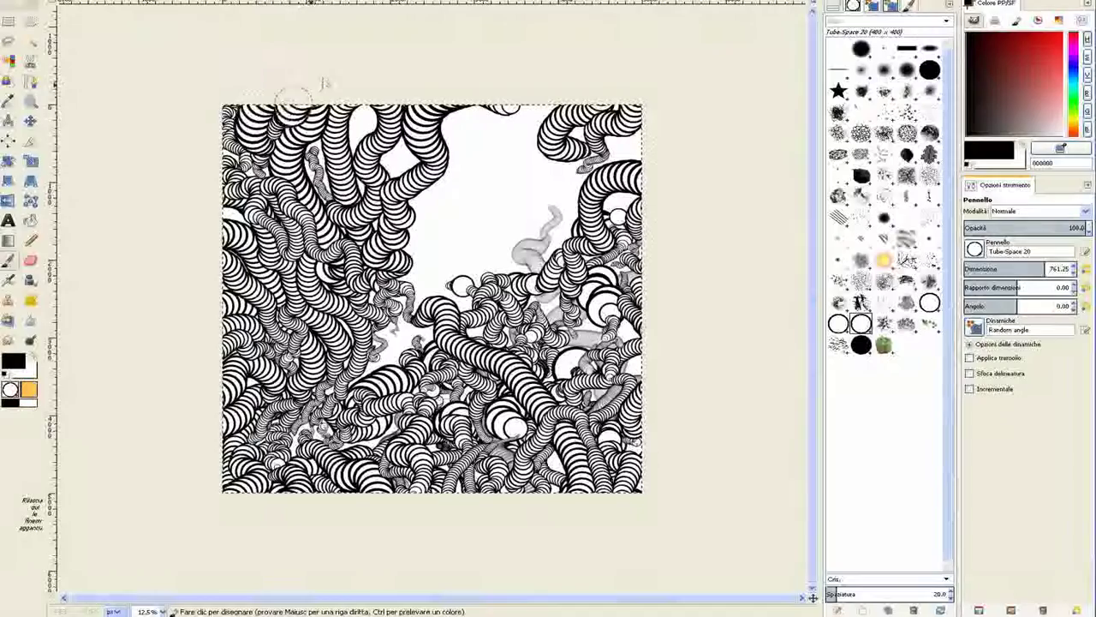
pyautogui.moveTo(478, 238)
pyautogui.mouseDown()
pyautogui.moveTo(503, 157)
pyautogui.moveTo(542, 96)
pyautogui.mouseUp()
pyautogui.moveTo(455, 255)
pyautogui.mouseDown()
pyautogui.moveTo(445, 198)
pyautogui.moveTo(459, 168)
pyautogui.moveTo(449, 148)
pyautogui.moveTo(489, 106)
pyautogui.mouseUp()
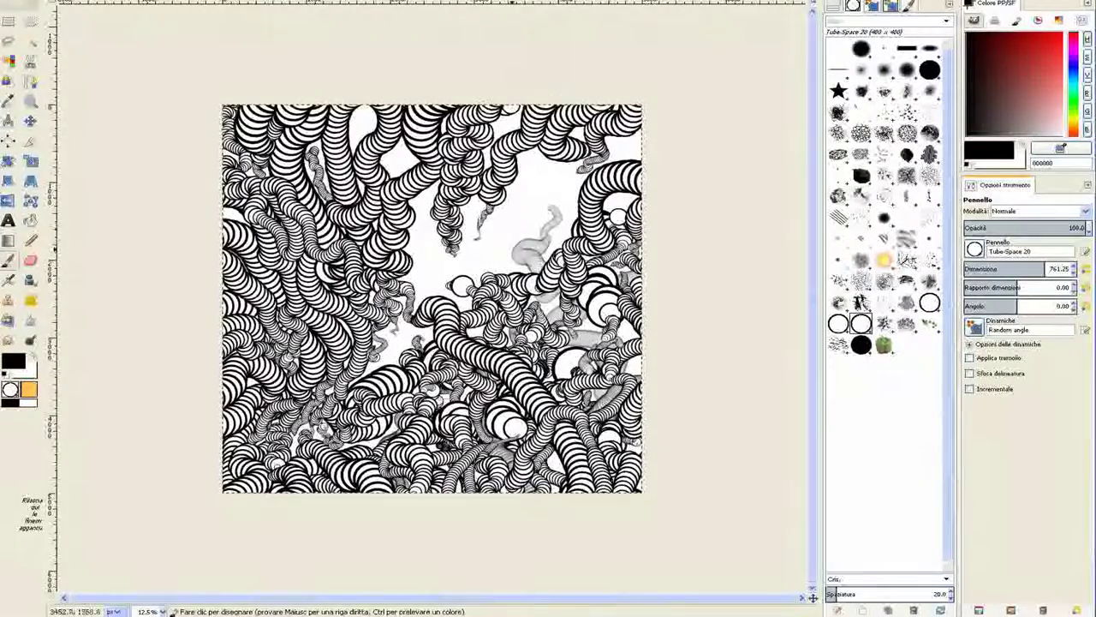
pyautogui.moveTo(499, 250)
pyautogui.mouseDown()
pyautogui.moveTo(536, 176)
pyautogui.moveTo(585, 168)
pyautogui.moveTo(588, 98)
pyautogui.mouseUp()
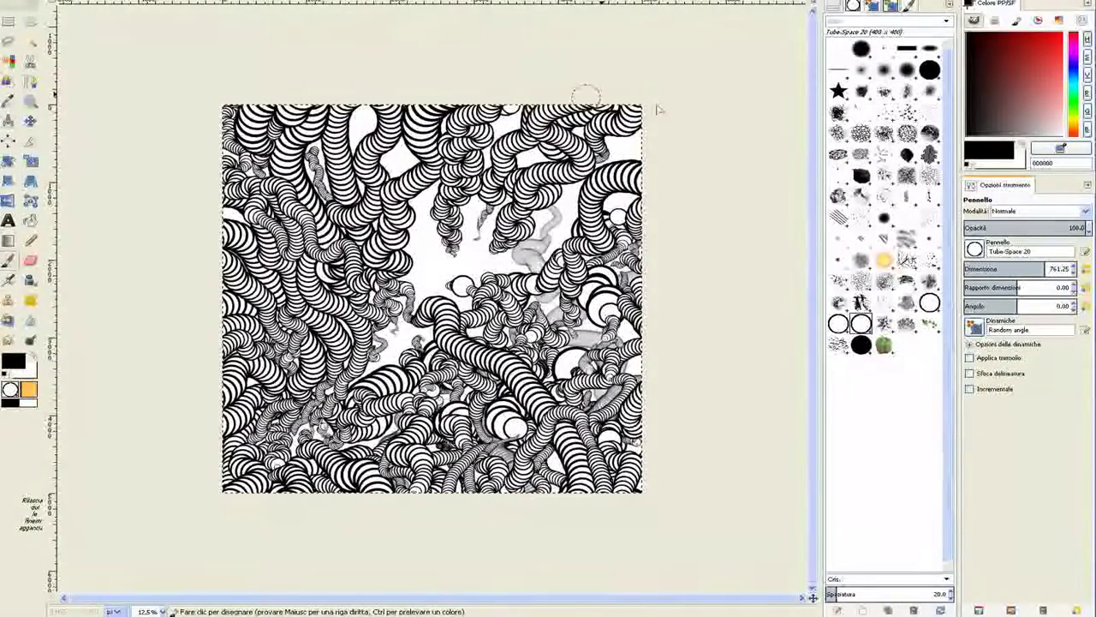
pyautogui.moveTo(549, 240)
pyautogui.mouseDown()
pyautogui.moveTo(556, 215)
pyautogui.moveTo(585, 209)
pyautogui.moveTo(611, 163)
pyautogui.moveTo(664, 137)
pyautogui.mouseUp()
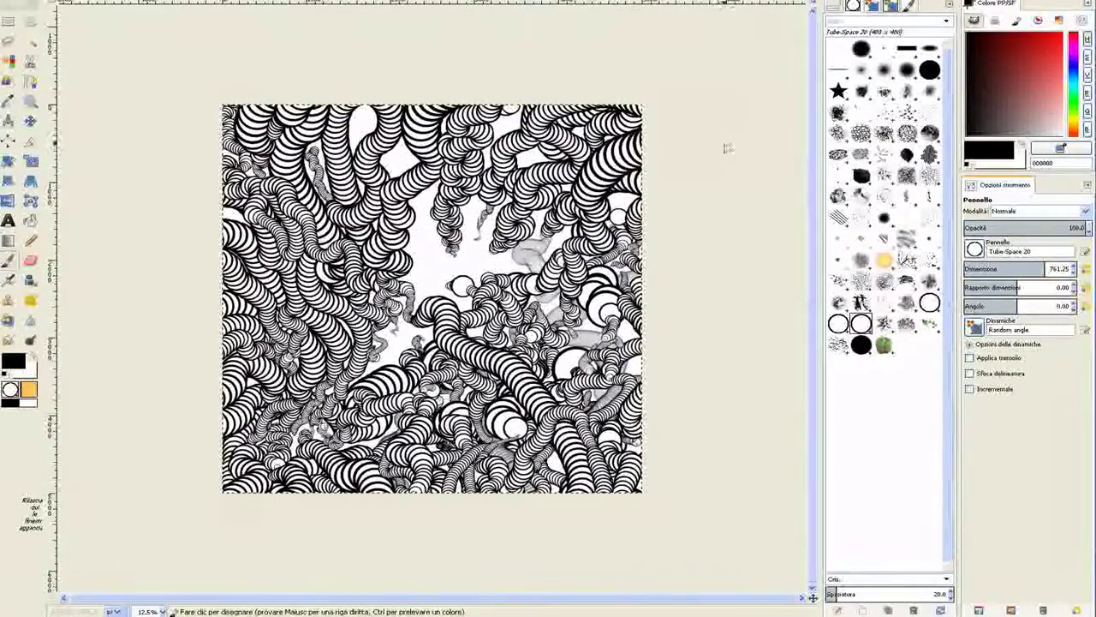
pyautogui.moveTo(619, 203); pyautogui.dragTo(651, 193)
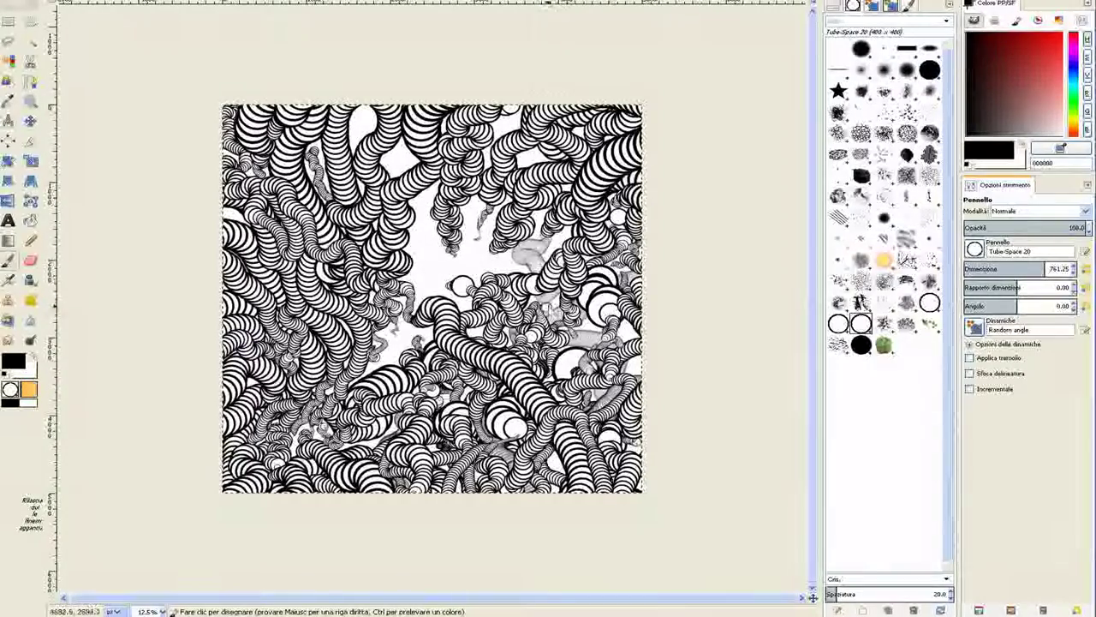
# - Run the Add logo script with a black border of 40, a white border of 390 and dabotz-logo.gif as the logo
pyautogui.press('-')
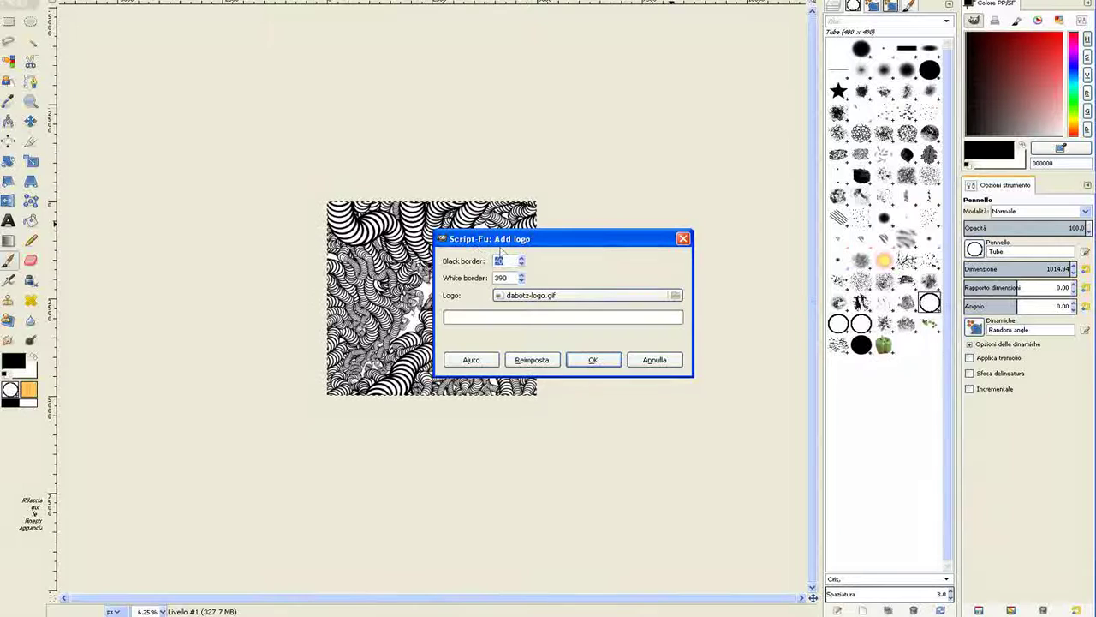
pyautogui.click(594, 362)
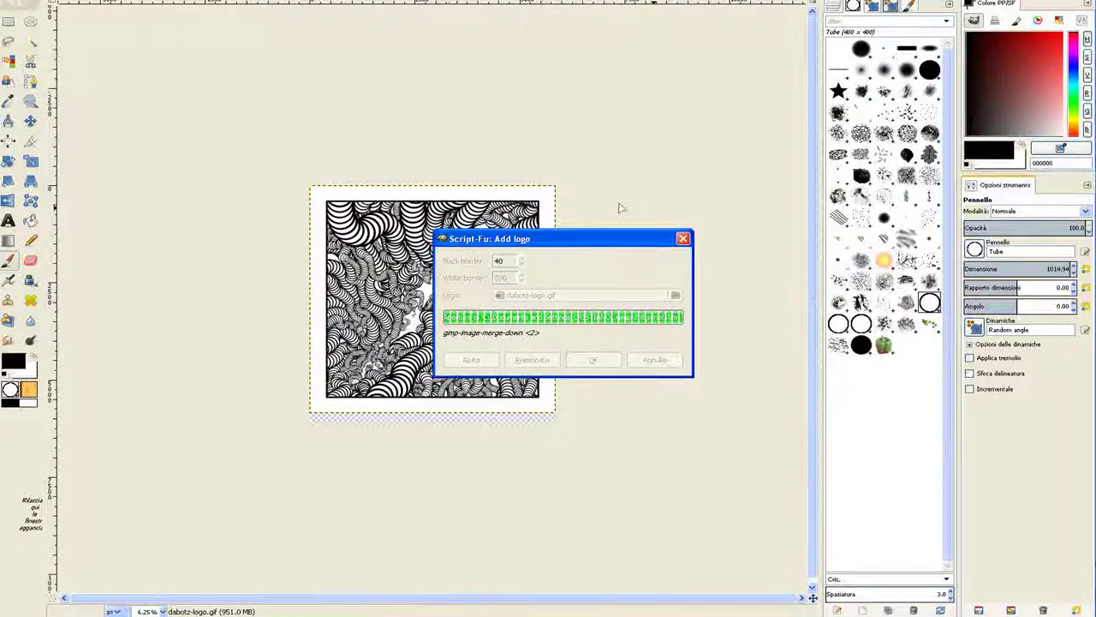
pyautogui.moveTo(584, 243); pyautogui.dragTo(796, 152)
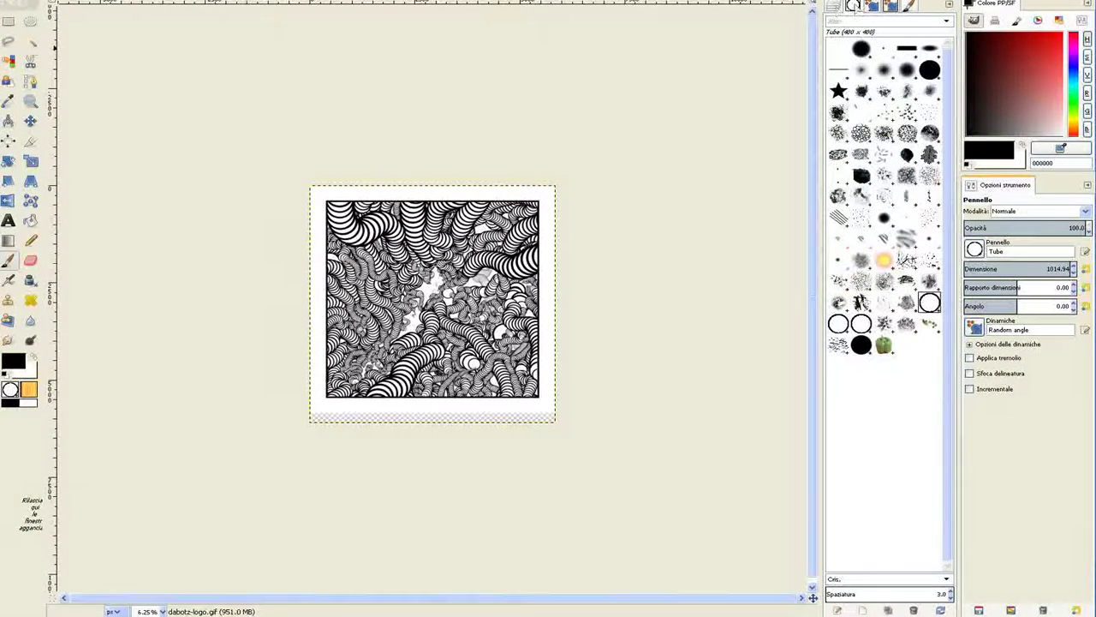
# - Inspect the Random angle dynamics settings, and hide and show the Border Layer to examine the added frame
pyautogui.click(872, 6)
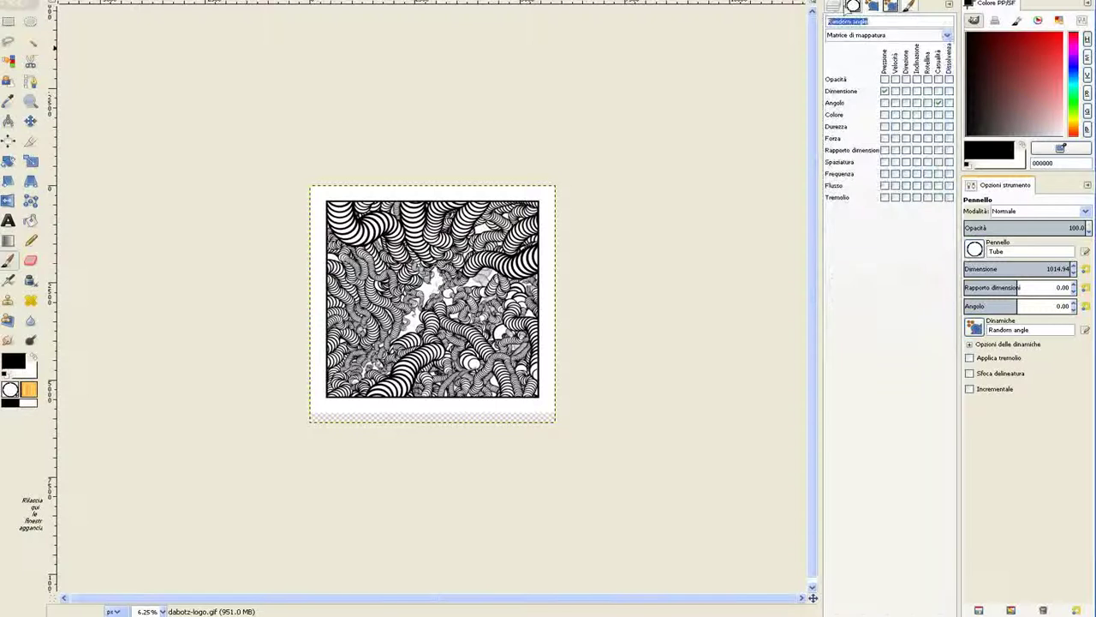
pyautogui.click(833, 6)
pyautogui.click(929, 80)
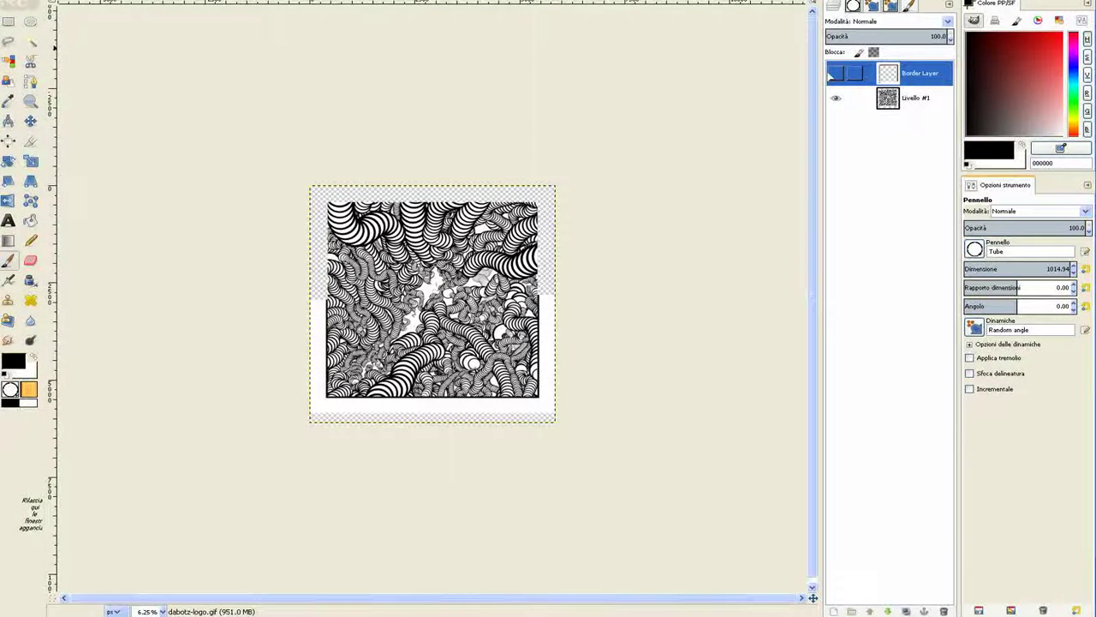
pyautogui.click(835, 74)
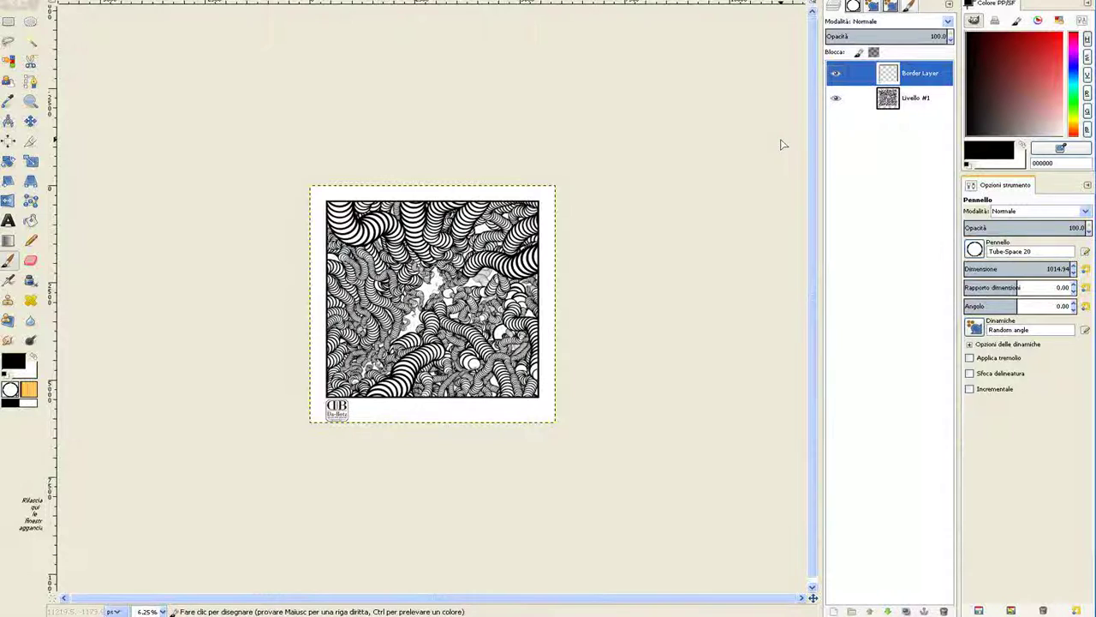
# - Open the list of custom script categories for the framed image
pyautogui.click(310, 0)
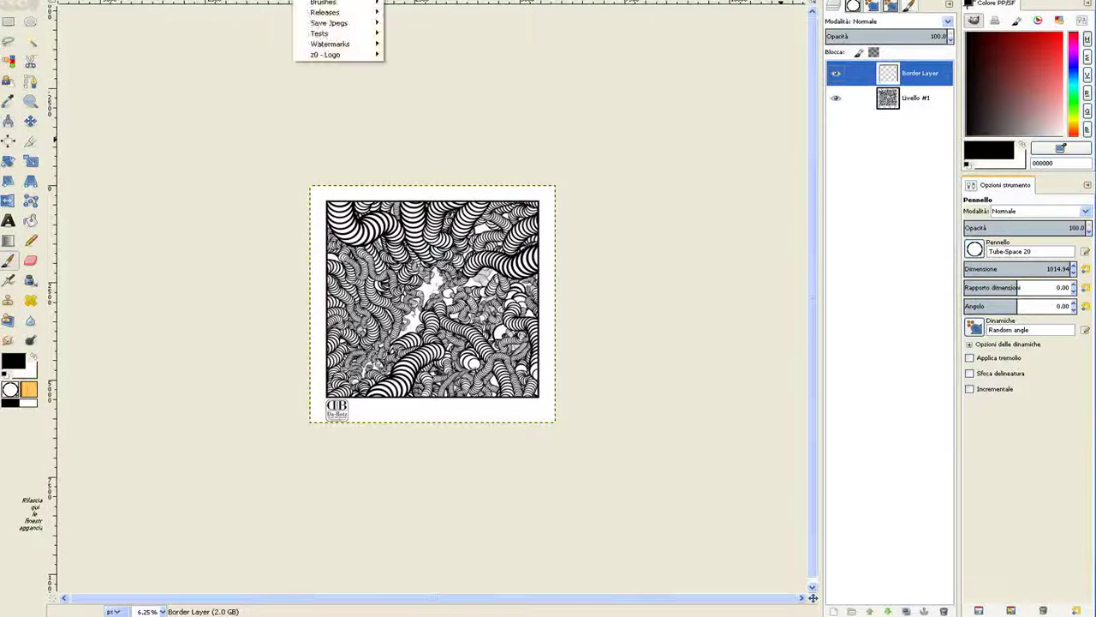